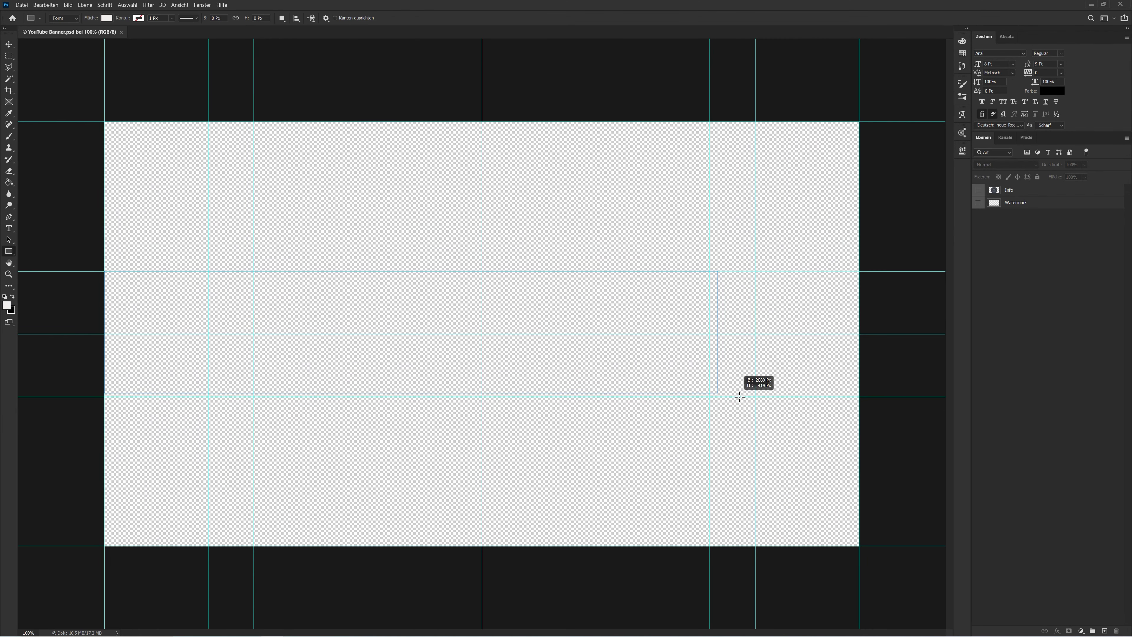
# Draw the rectangle band across the canvas middle and nudge its bottom edge up slightly
pyautogui.moveTo(740, 396); pyautogui.dragTo(859, 400)
pyautogui.hotkey('ctrl', 't')
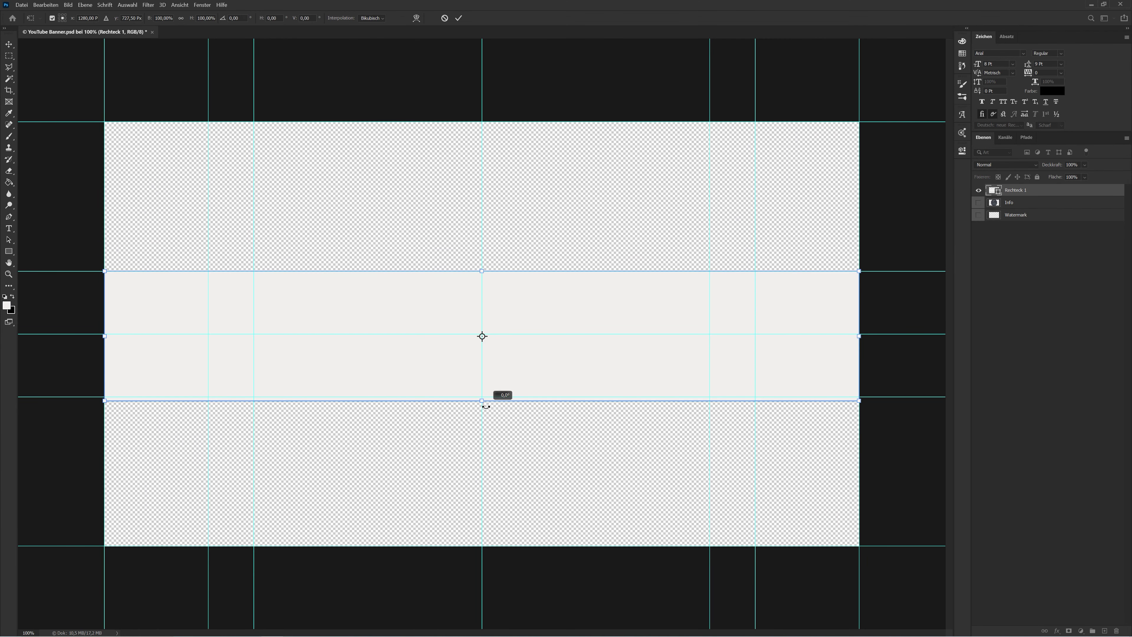
pyautogui.moveTo(481, 401); pyautogui.dragTo(482, 396)
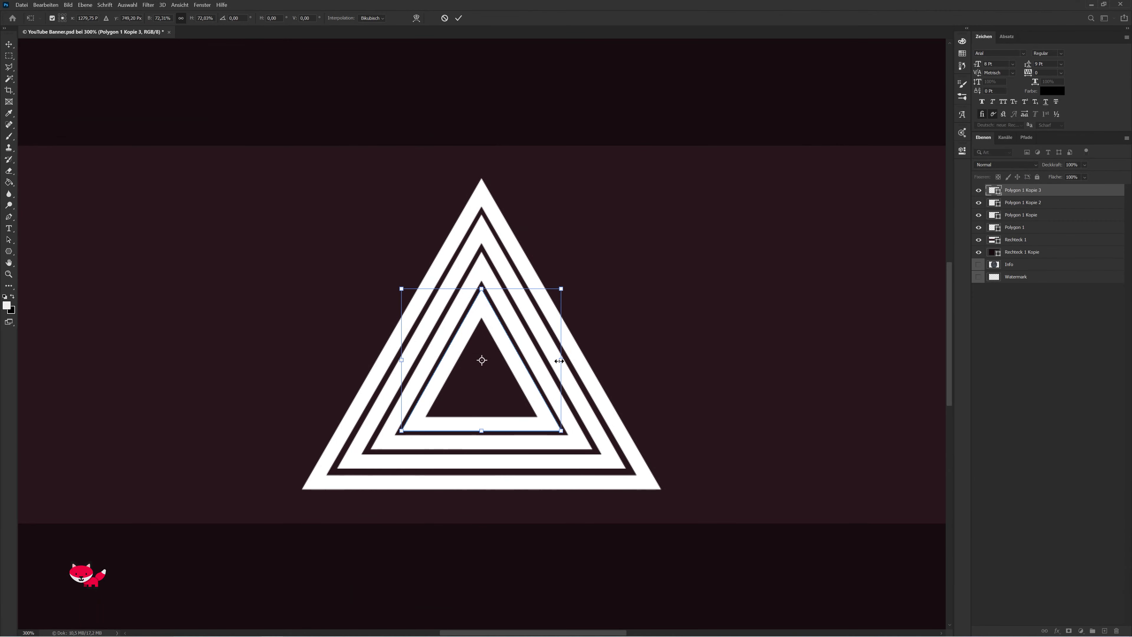
# Duplicate and shrink triangle copies inward, ring inside ring, down to a tiny centre triangle
pyautogui.press('Return')
pyautogui.hotkey('ctrl', 'j')
pyautogui.hotkey('ctrl', 't')
pyautogui.moveTo(559, 361); pyautogui.dragTo(523, 363)
pyautogui.moveTo(481, 431); pyautogui.dragTo(481, 411)
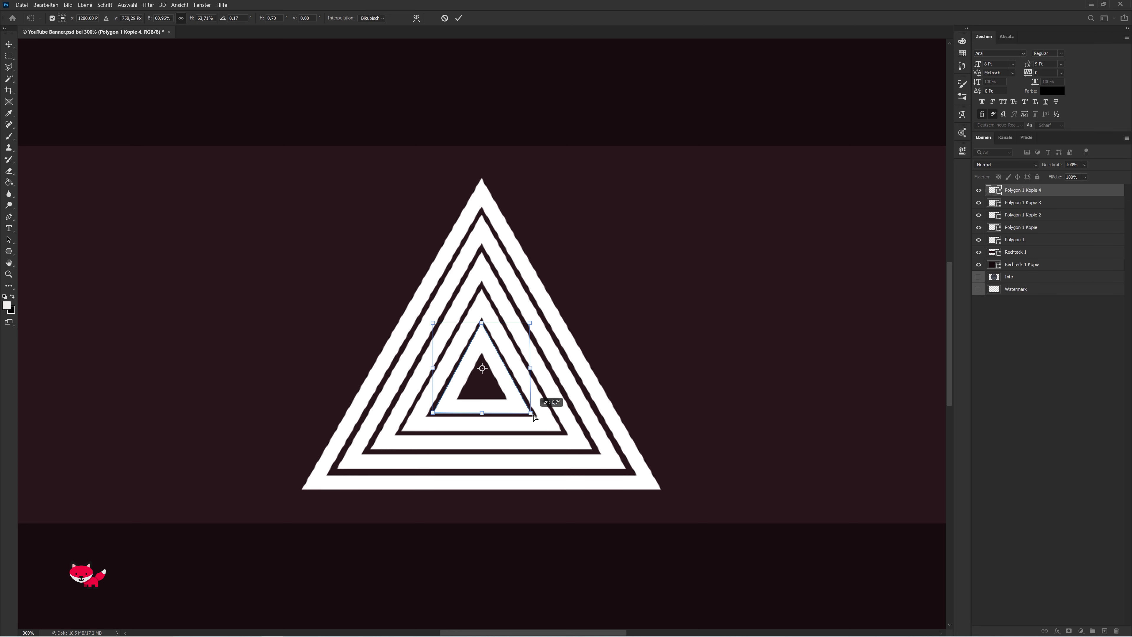
pyautogui.moveTo(469, 411); pyautogui.dragTo(482, 414)
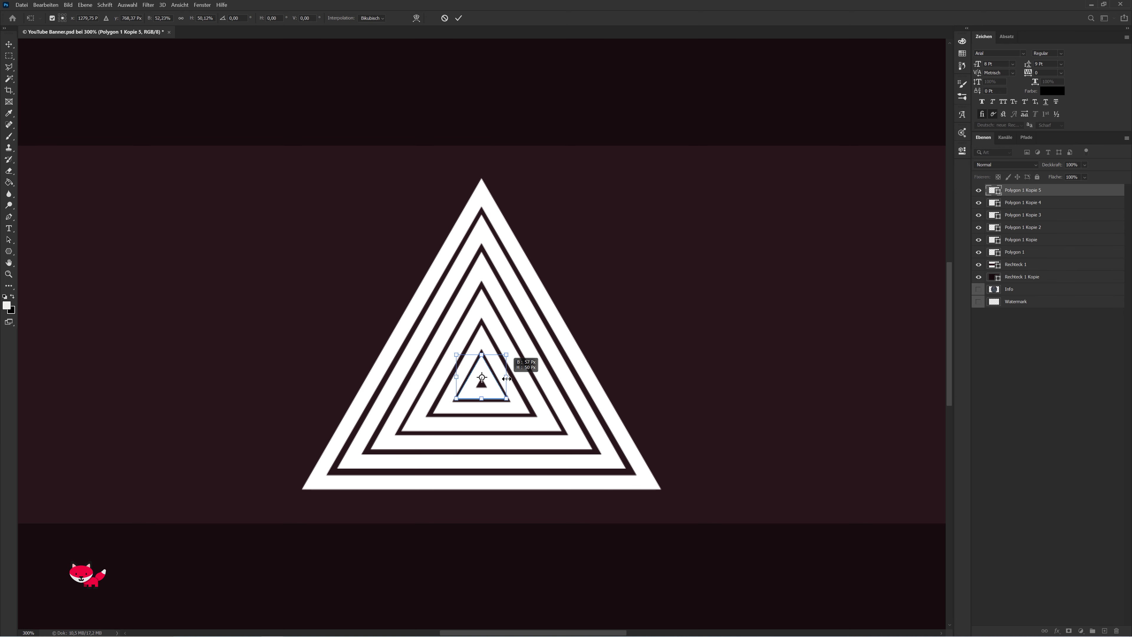
pyautogui.hotkey('ctrl', '-')
pyautogui.click(1033, 253)
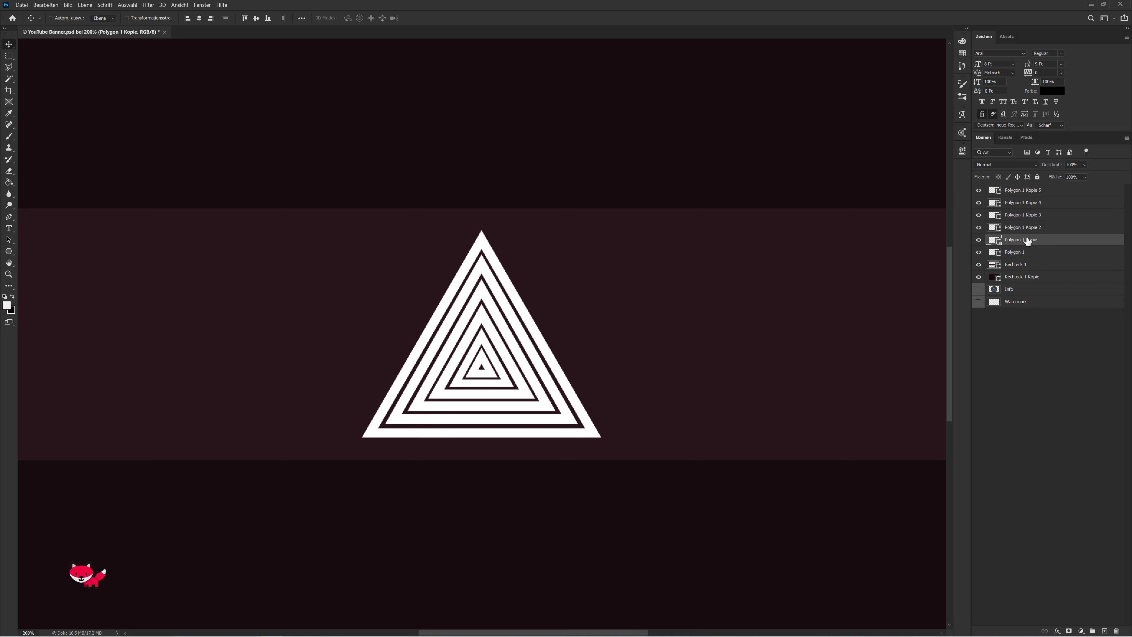
# Fade the inner triangle rings to 80%, 60% and 40% opacity
pyautogui.press('8')
pyautogui.click(1023, 227)
pyautogui.press('6')
pyautogui.click(1023, 215)
pyautogui.press('4')
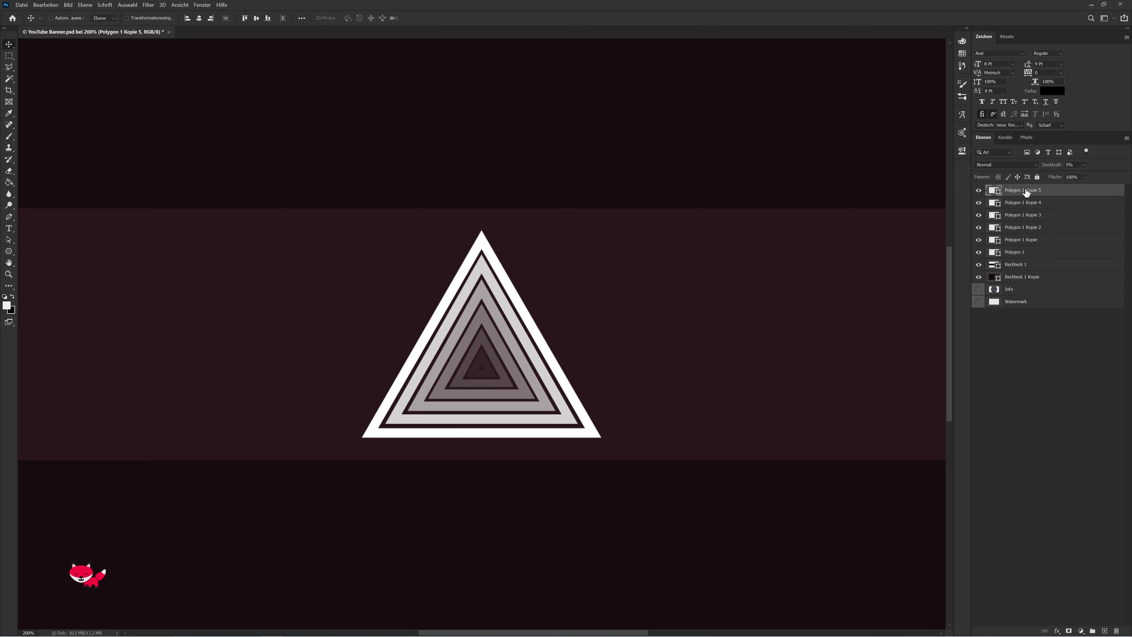
# Place a triangle copy beneath the outermost ring and enlarge it beyond that ring
pyautogui.moveTo(1027, 259); pyautogui.dragTo(1027, 266)
pyautogui.hotkey('ctrl', 't')
pyautogui.moveTo(599, 227); pyautogui.dragTo(629, 203)
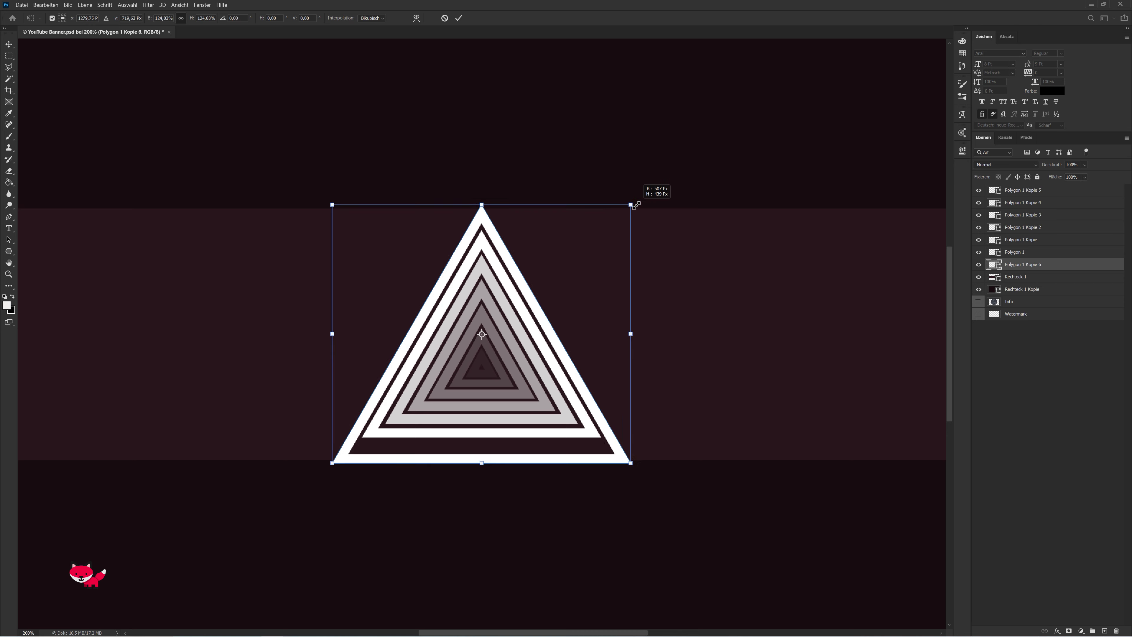
pyautogui.moveTo(481, 462); pyautogui.dragTo(483, 452)
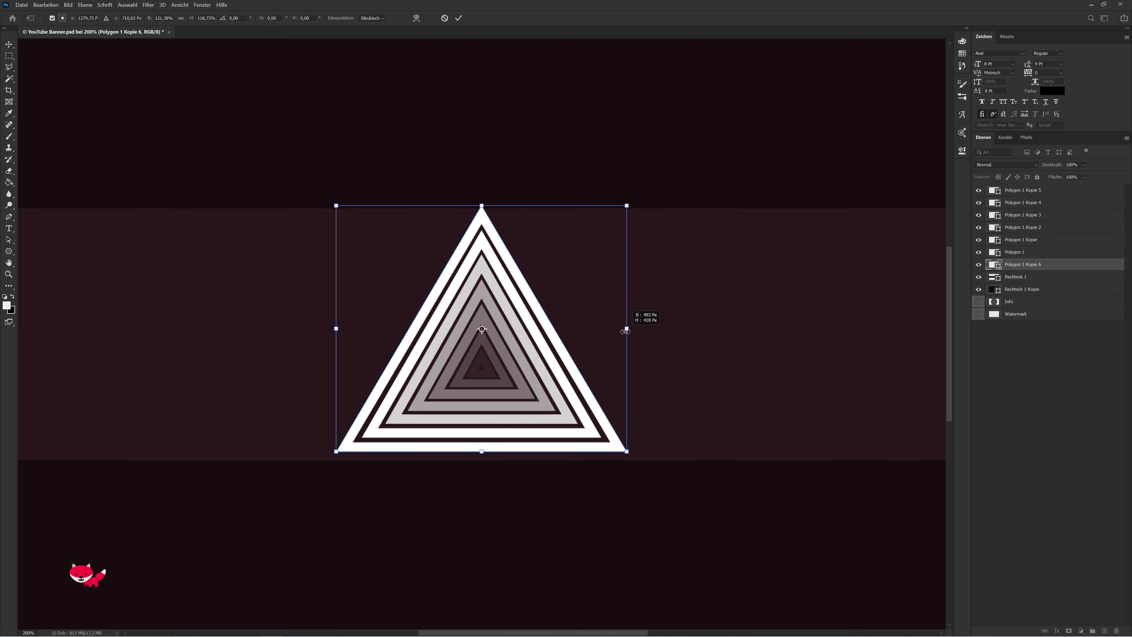
pyautogui.press('Return')
# Set the enlarged triangle to 80% opacity and add a bigger copy at 60%
pyautogui.press('8')
pyautogui.hotkey('ctrl', 'j')
pyautogui.hotkey('ctrl', 't')
pyautogui.moveTo(624, 205); pyautogui.dragTo(654, 182)
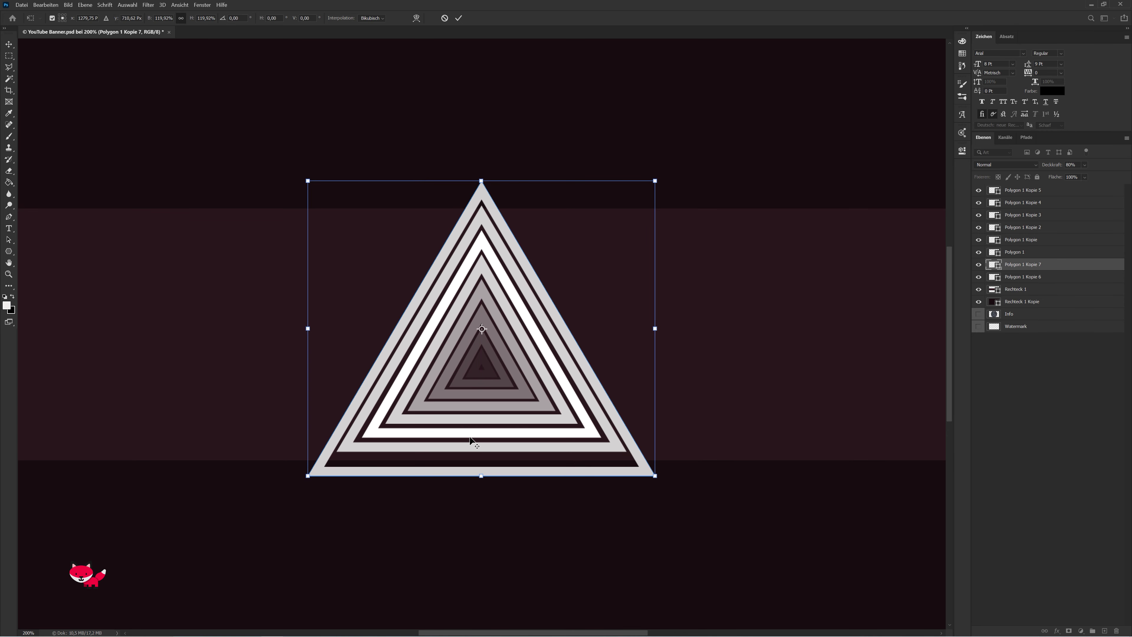
pyautogui.moveTo(482, 470); pyautogui.dragTo(482, 466)
pyautogui.press('Return')
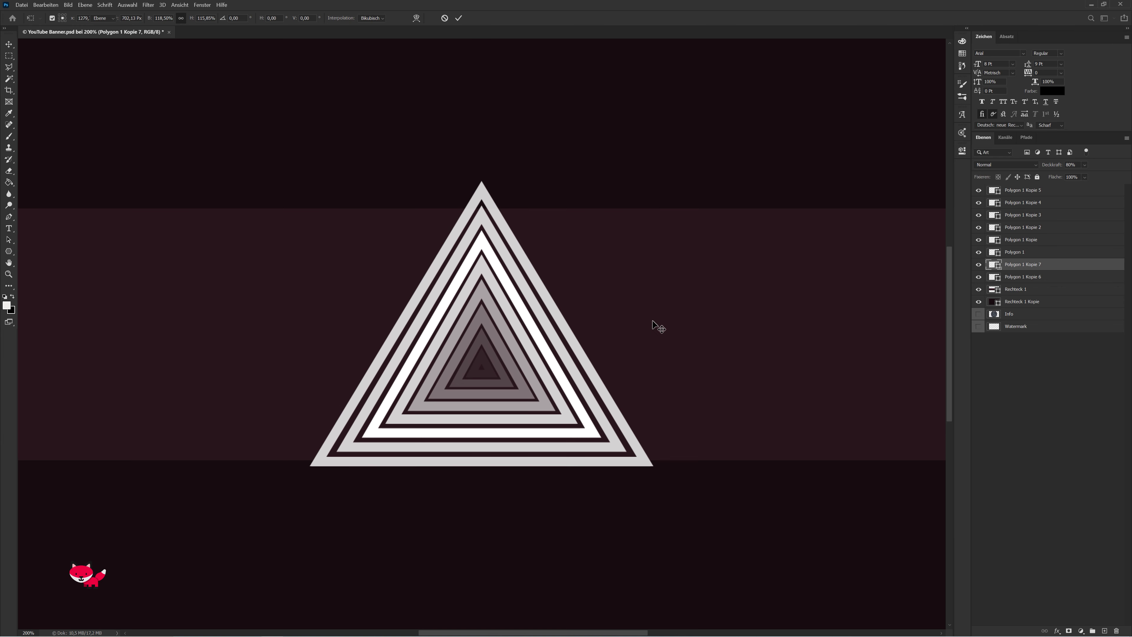
pyautogui.press('6')
# Duplicate the outermost triangle at 60% opacity and enlarge it, narrowing its sides slightly
pyautogui.click(1029, 267)
pyautogui.hotkey('ctrl', 'j')
pyautogui.press('6')
pyautogui.hotkey('ctrl', 't')
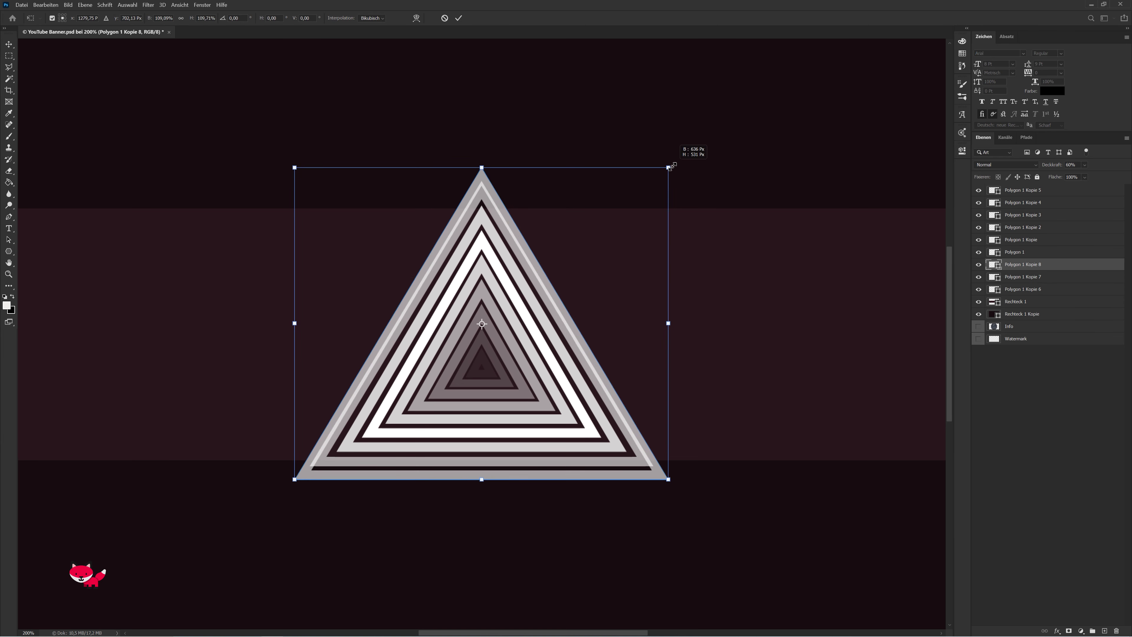
pyautogui.moveTo(653, 181); pyautogui.dragTo(685, 157)
pyautogui.moveTo(482, 481); pyautogui.dragTo(482, 480)
pyautogui.moveTo(686, 319); pyautogui.dragTo(680, 319)
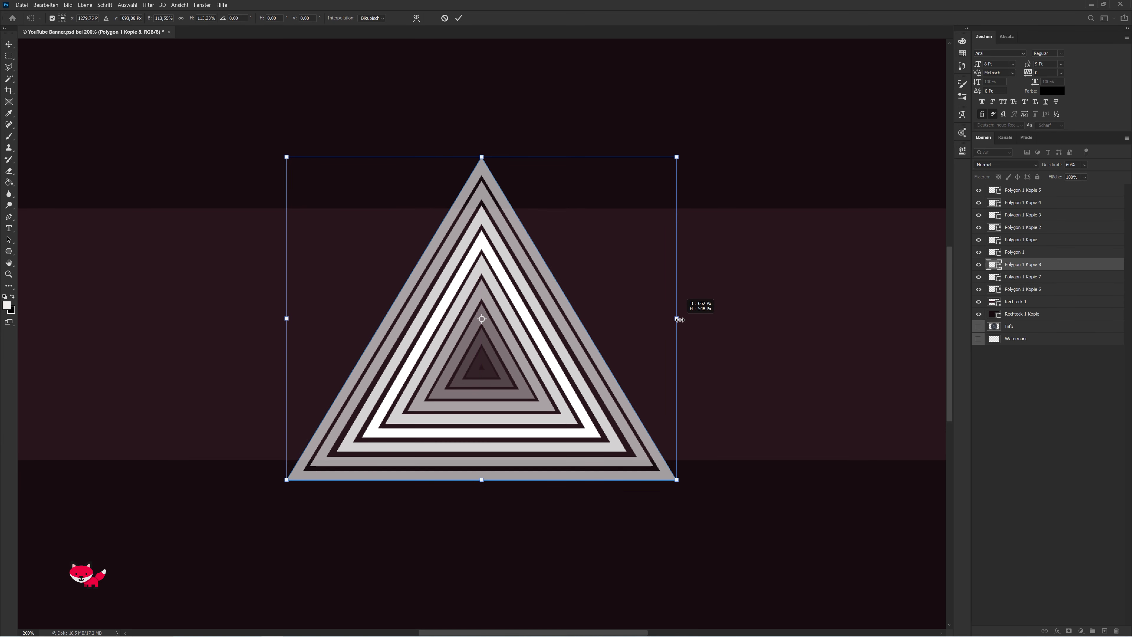
# Add another larger, slightly narrower outer triangle copy at 20% opacity
pyautogui.hotkey('ctrl', 'j')
pyautogui.hotkey('ctrl', 't')
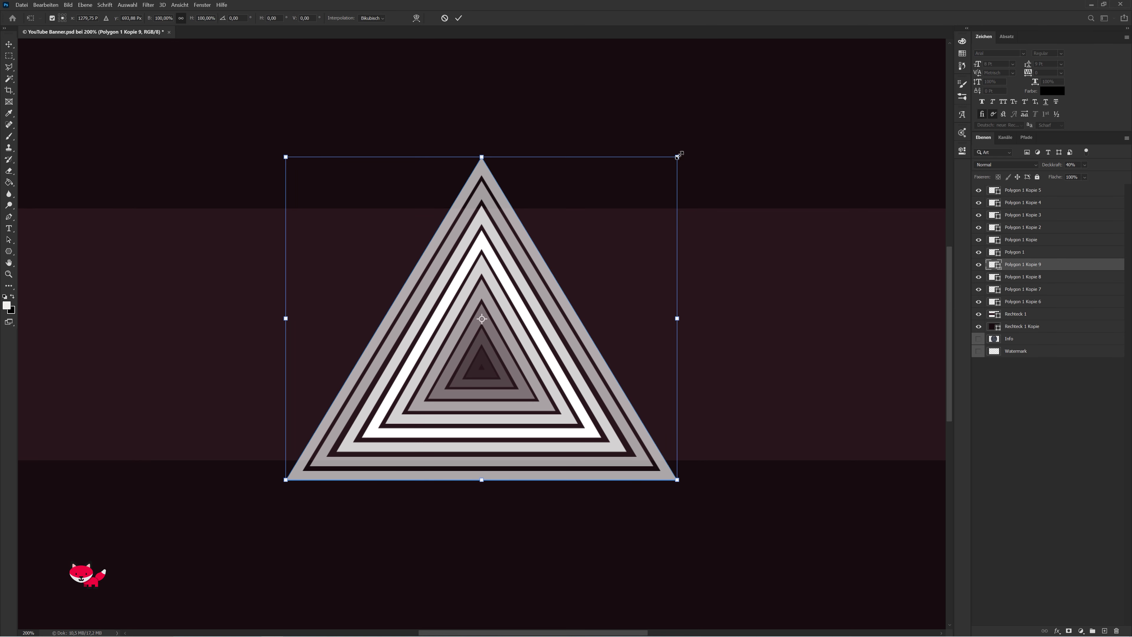
pyautogui.moveTo(681, 157); pyautogui.dragTo(713, 135)
pyautogui.moveTo(481, 505); pyautogui.dragTo(481, 493)
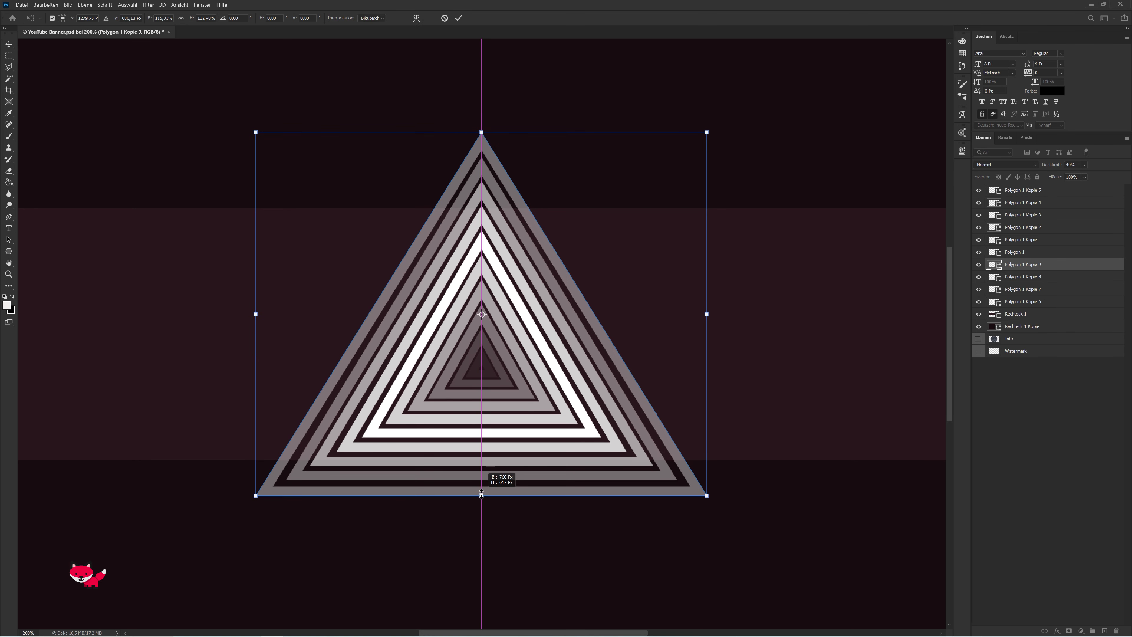
pyautogui.moveTo(707, 313); pyautogui.dragTo(704, 312)
pyautogui.press('2')
# Add the largest, faintest outer triangle copy extending well past the band
pyautogui.press('Return')
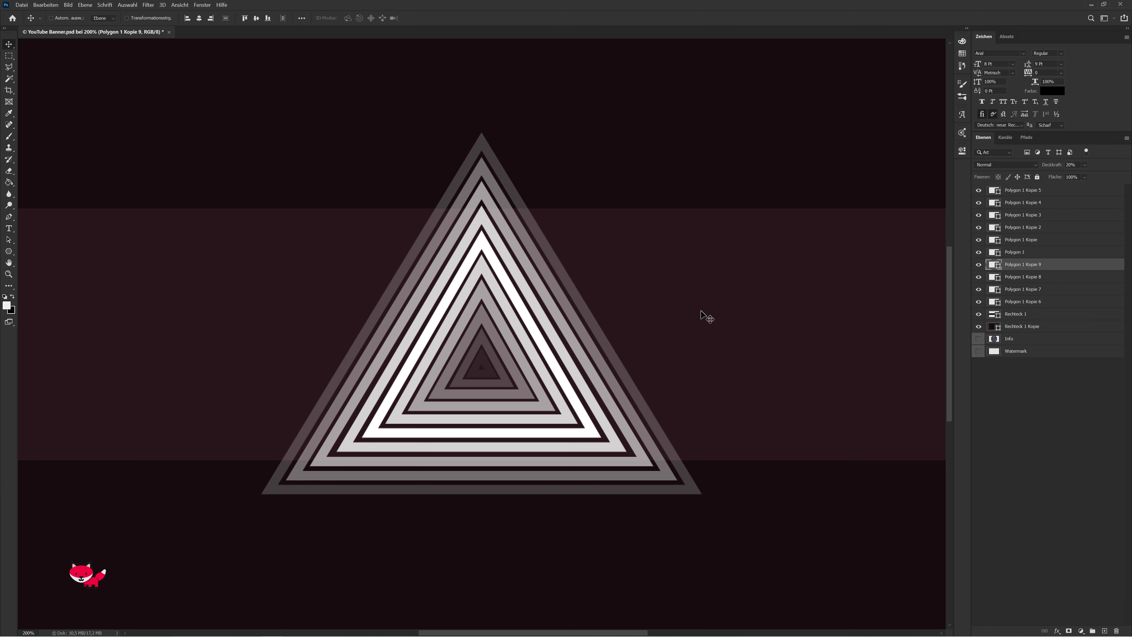
pyautogui.hotkey('ctrl', 'j')
pyautogui.hotkey('ctrl', 't')
pyautogui.moveTo(703, 132); pyautogui.dragTo(732, 107)
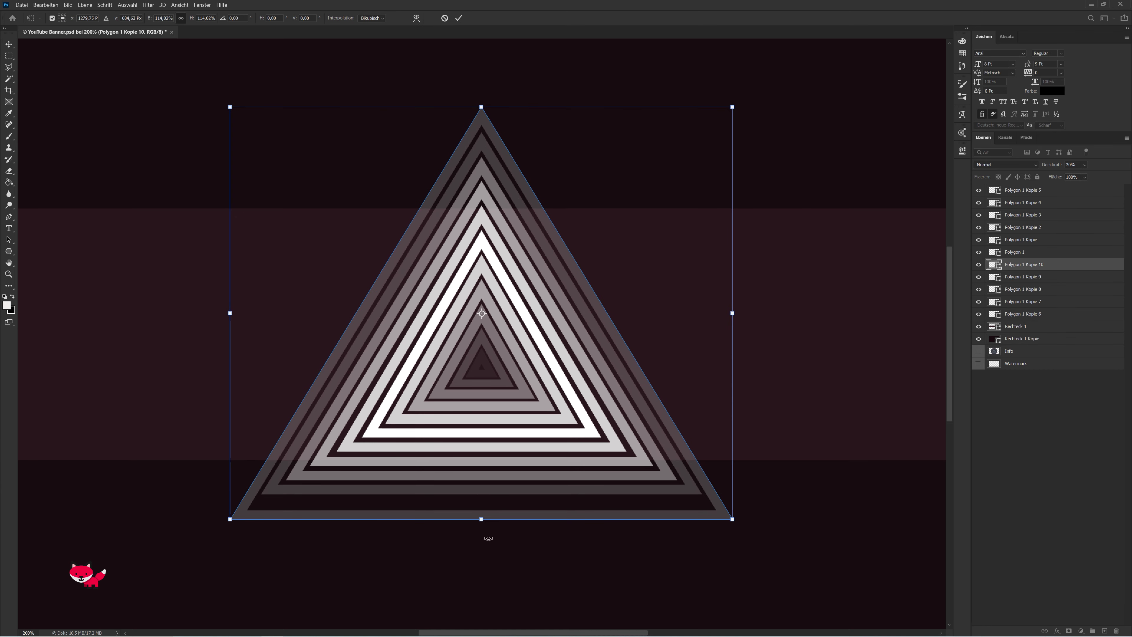
pyautogui.moveTo(481, 516); pyautogui.dragTo(487, 509)
pyautogui.press('Return')
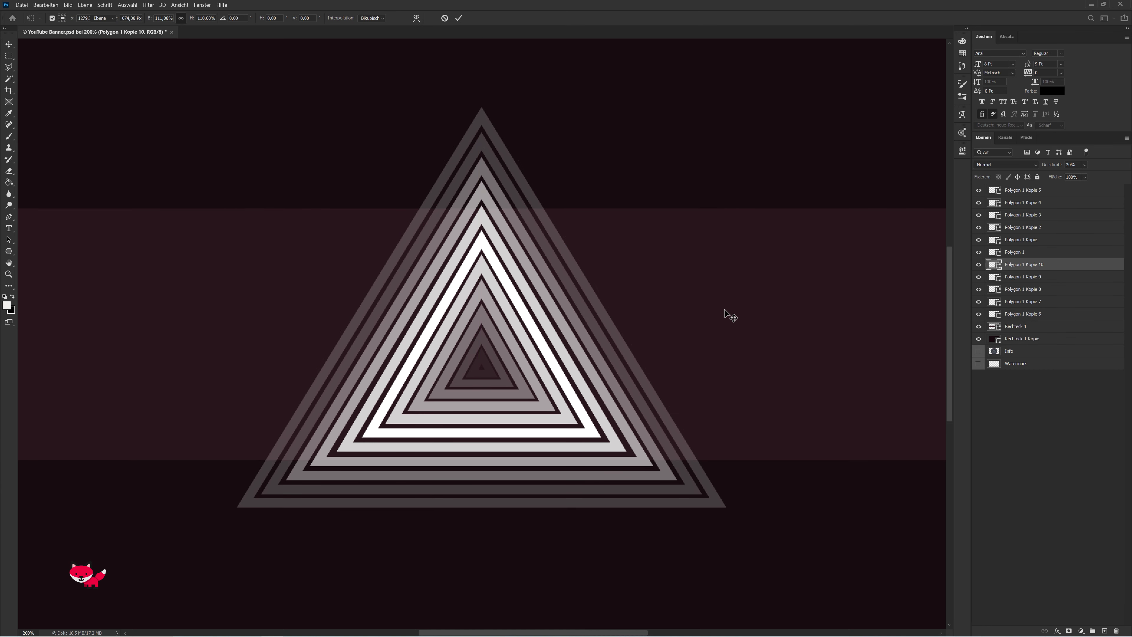
# Set the last triangle copy to 5% opacity and group the triangle layers
pyautogui.press('0')
pyautogui.press('5')
pyautogui.keyDown('shift'); pyautogui.click(1021, 314); pyautogui.keyUp('shift')
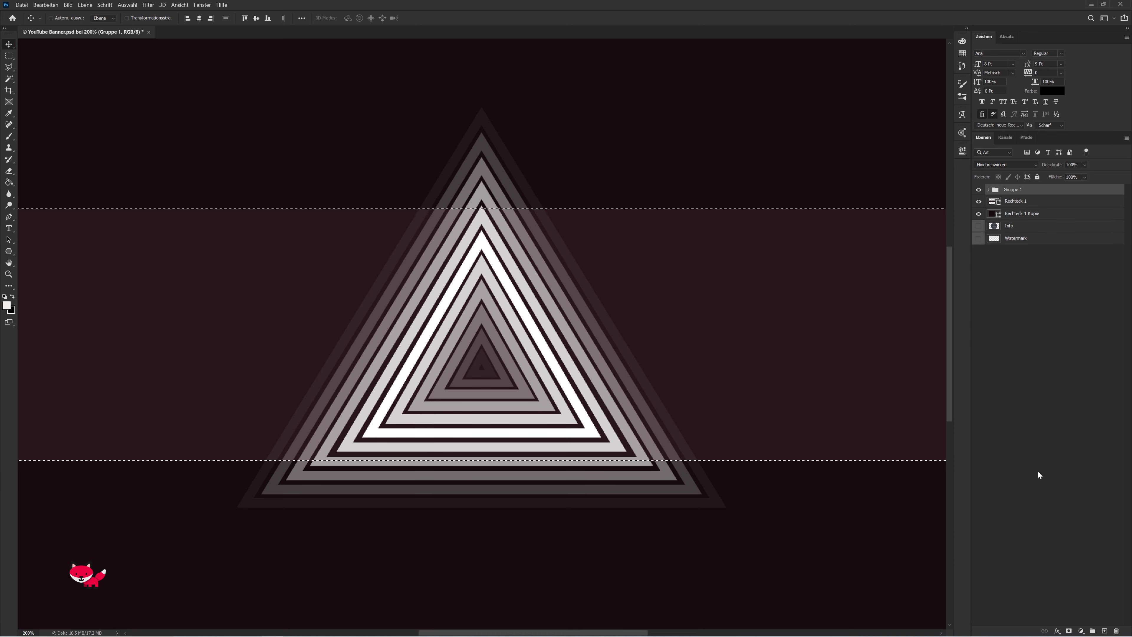
pyautogui.hotkey('ctrl', 'g')
# Clip the triangle group to the stripe band and expand it to show its layers
pyautogui.keyDown('ctrl'); pyautogui.click(994, 201); pyautogui.keyUp('ctrl')
pyautogui.click(1068, 631)
pyautogui.hotkey('ctrl', '-')
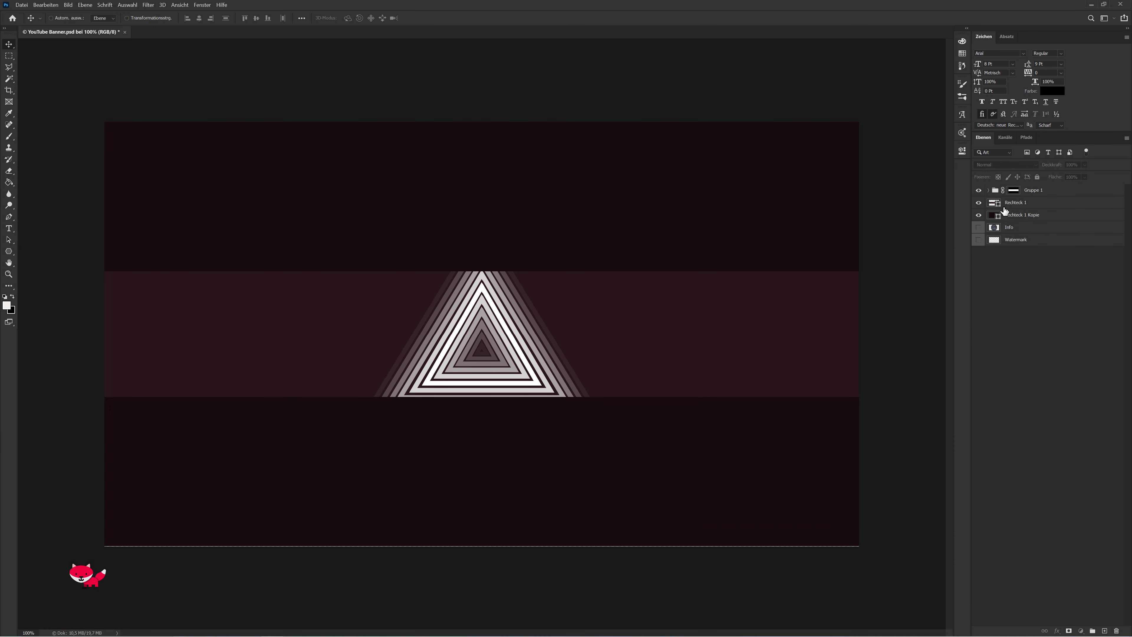
pyautogui.click(988, 190)
# Duplicate the outermost triangle, enlarge the copy from its corner, and set it to 20% opacity
pyautogui.hotkey('ctrl', '+')
pyautogui.hotkey('ctrl', 'j')
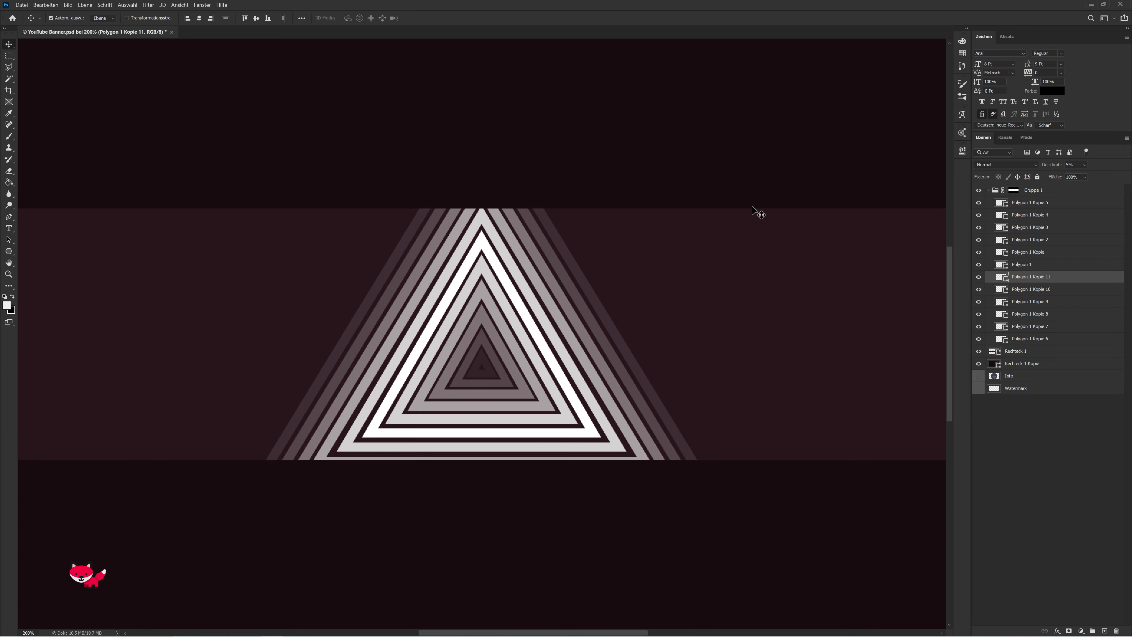
pyautogui.hotkey('ctrl', 't')
pyautogui.moveTo(725, 109); pyautogui.dragTo(808, 42)
pyautogui.press('Return')
pyautogui.press('2')
# Add two more resized triangle copies, the first at 40% opacity
pyautogui.hotkey('ctrl', 'j')
pyautogui.hotkey('ctrl', 't')
pyautogui.press('Return')
pyautogui.press('4')
pyautogui.hotkey('ctrl', 'j')
pyautogui.hotkey('ctrl', 't')
pyautogui.press('Return')
# Give that copy 60% opacity and add another widened triangle copy
pyautogui.press('6')
pyautogui.hotkey('ctrl', 'j')
pyautogui.hotkey('ctrl', 't')
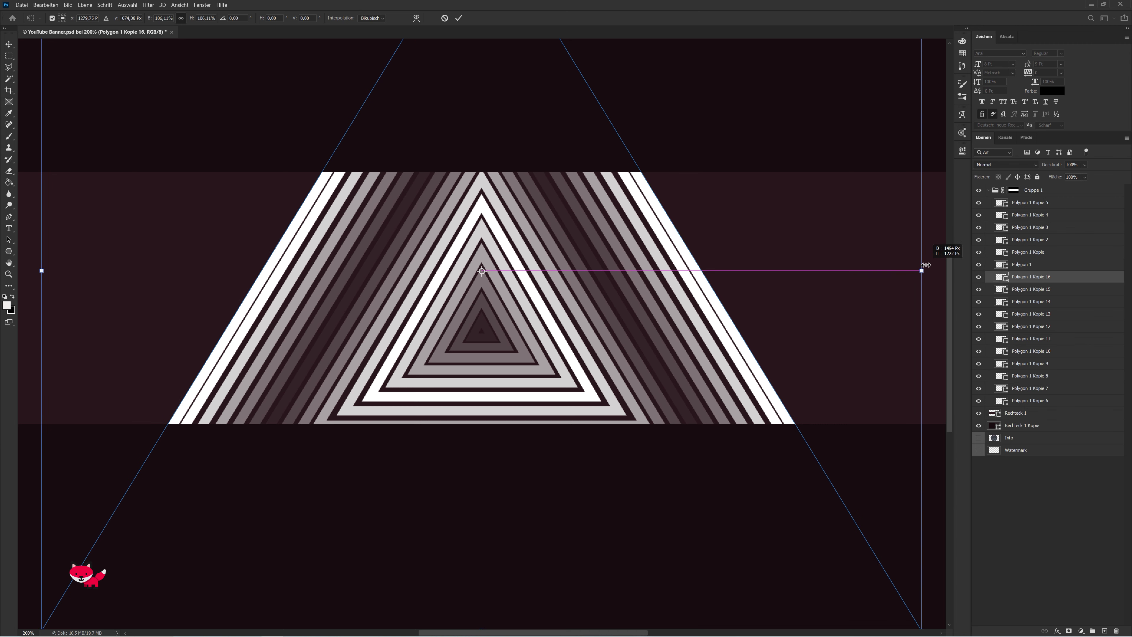
pyautogui.press('Return')
pyautogui.hotkey('ctrl', '-')
# Cancel stray transforms on the newest copy and toggle its visibility to check it
pyautogui.hotkey('ctrl', 't')
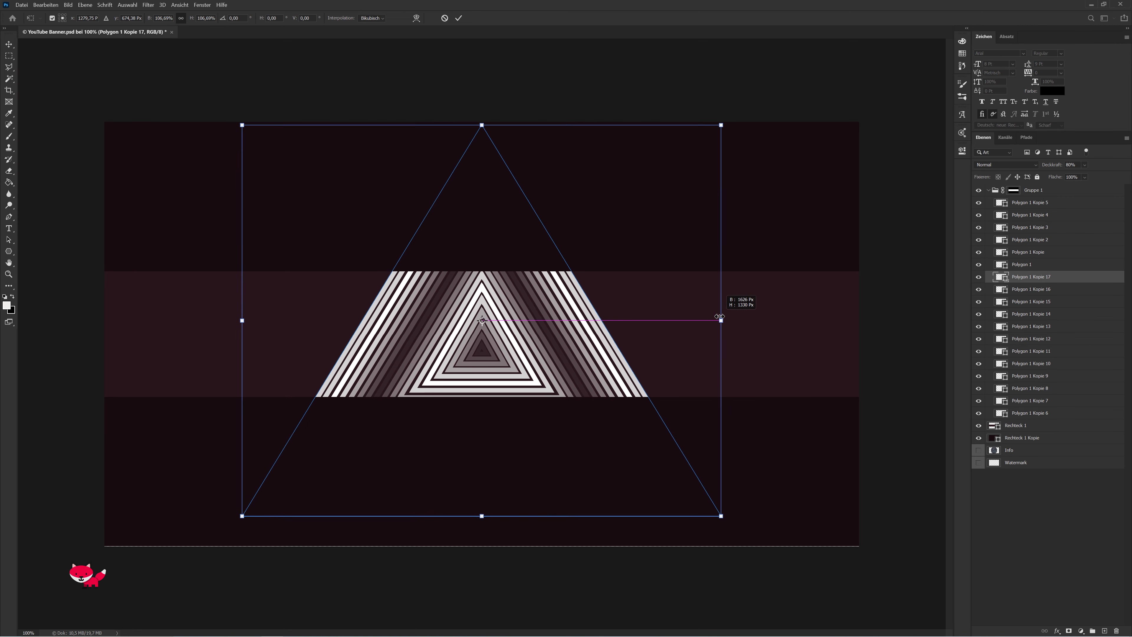
pyautogui.press('Escape')
pyautogui.press('6')
pyautogui.hotkey('ctrl', 'j')
pyautogui.hotkey('ctrl', 't')
pyautogui.moveTo(725, 320); pyautogui.dragTo(738, 317)
pyautogui.press('Escape')
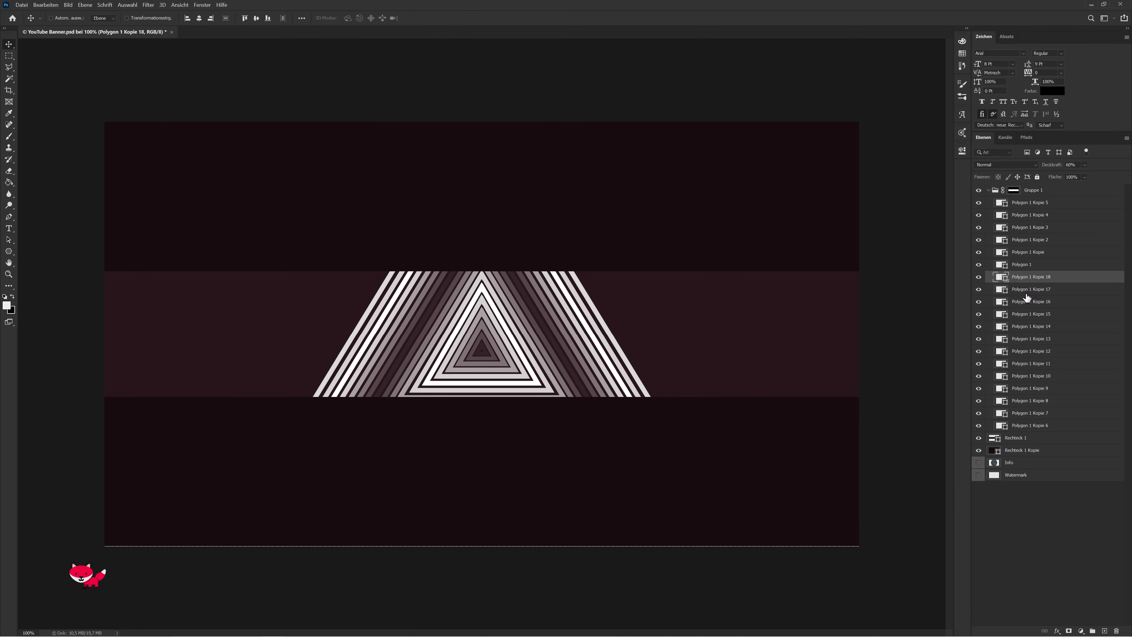
pyautogui.hotkey('ctrl', 't')
pyautogui.press('Escape')
pyautogui.click(978, 276)
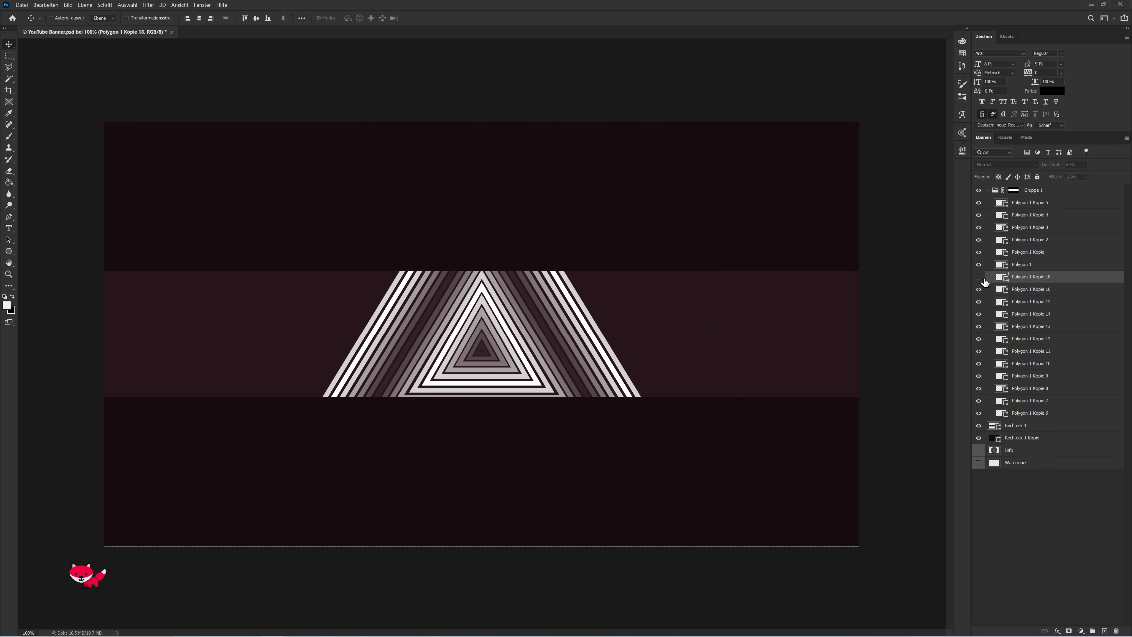
pyautogui.click(978, 277)
# Add two more outward-widened copies and set the earlier one to 40% opacity
pyautogui.hotkey('ctrl', 'j')
pyautogui.hotkey('ctrl', 't')
pyautogui.moveTo(725, 318); pyautogui.dragTo(760, 319)
pyautogui.press('Return')
pyautogui.hotkey('ctrl', 'j')
pyautogui.hotkey('ctrl', 't')
pyautogui.press('Return')
pyautogui.click(1035, 289)
pyautogui.press('4')
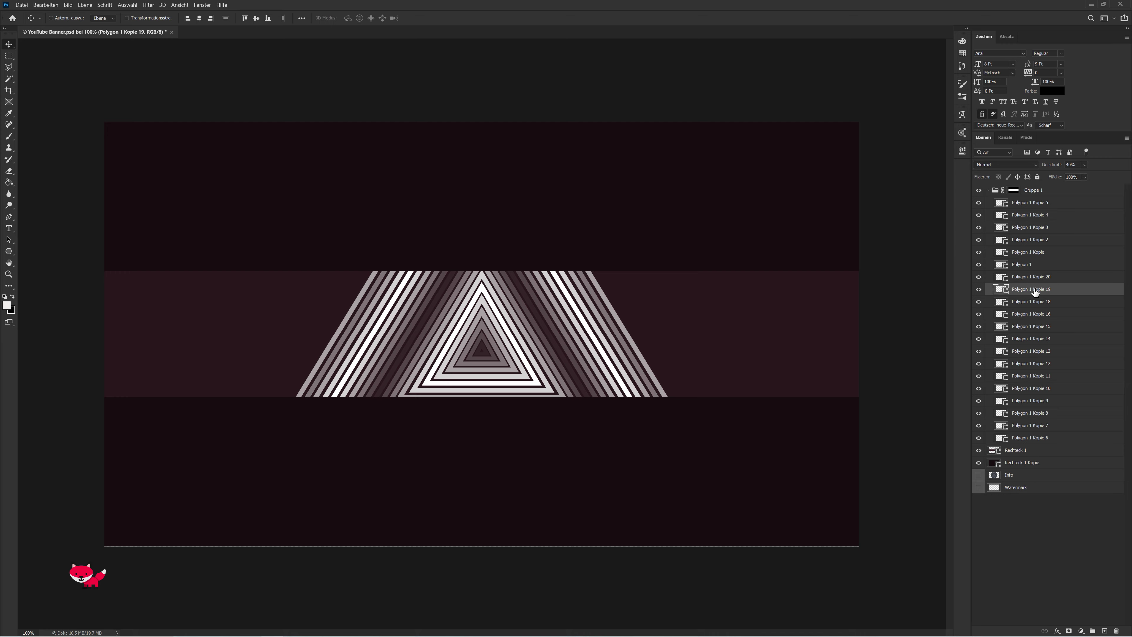
# Widen two further copies, the second far across the band, at 20% opacity
pyautogui.hotkey('ctrl', 'j')
pyautogui.hotkey('ctrl', 't')
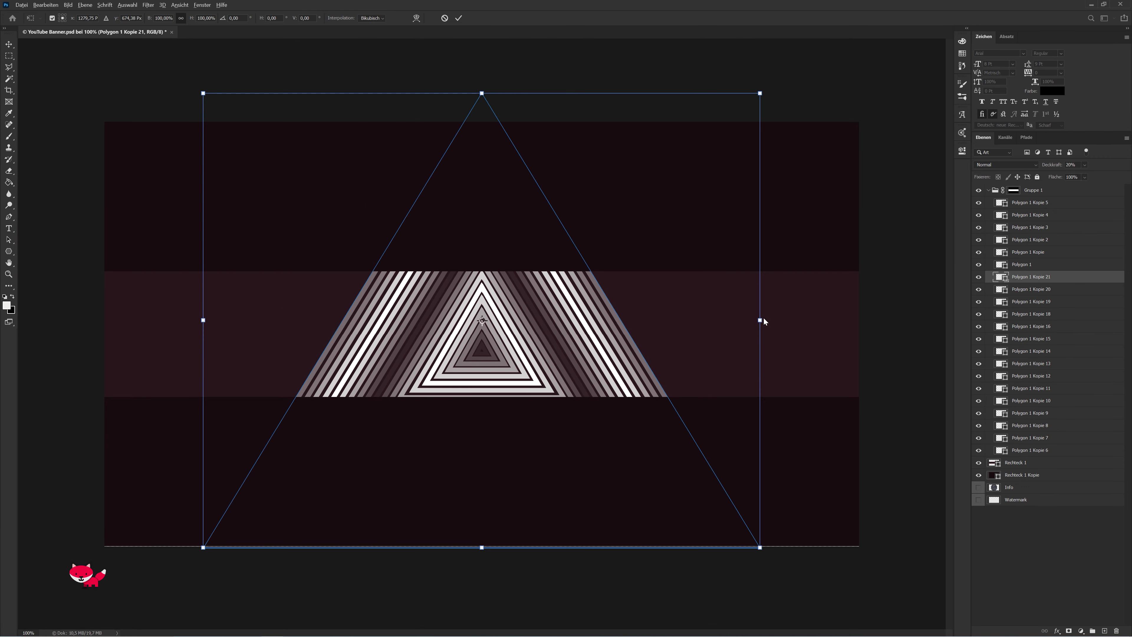
pyautogui.moveTo(764, 316); pyautogui.dragTo(770, 318)
pyautogui.press('Return')
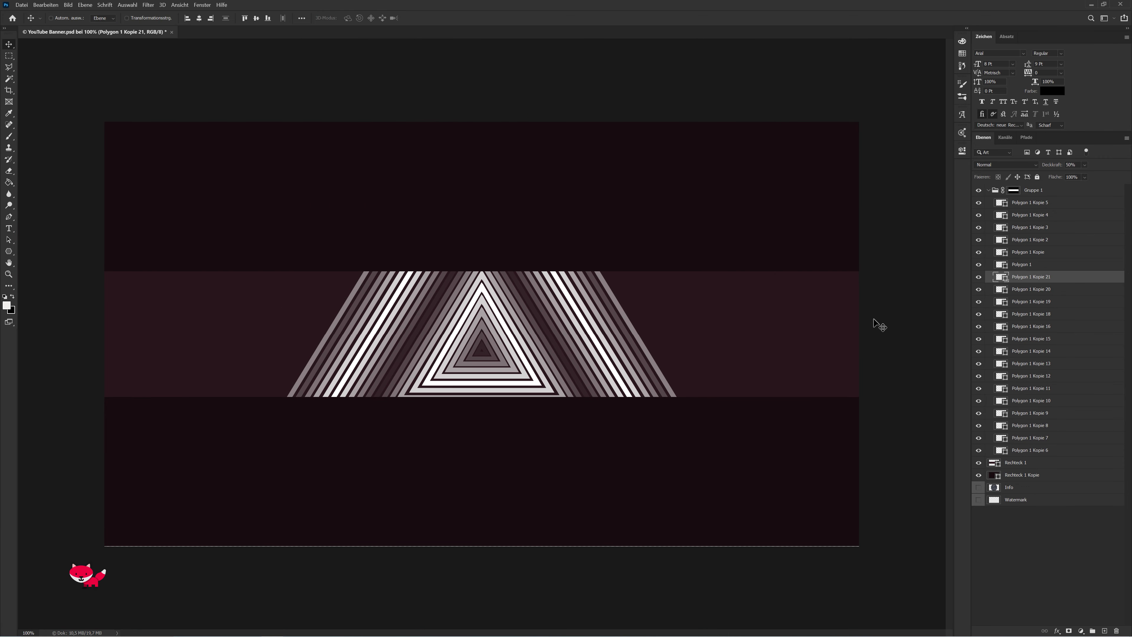
pyautogui.hotkey('ctrl', 'j')
pyautogui.hotkey('ctrl', 't')
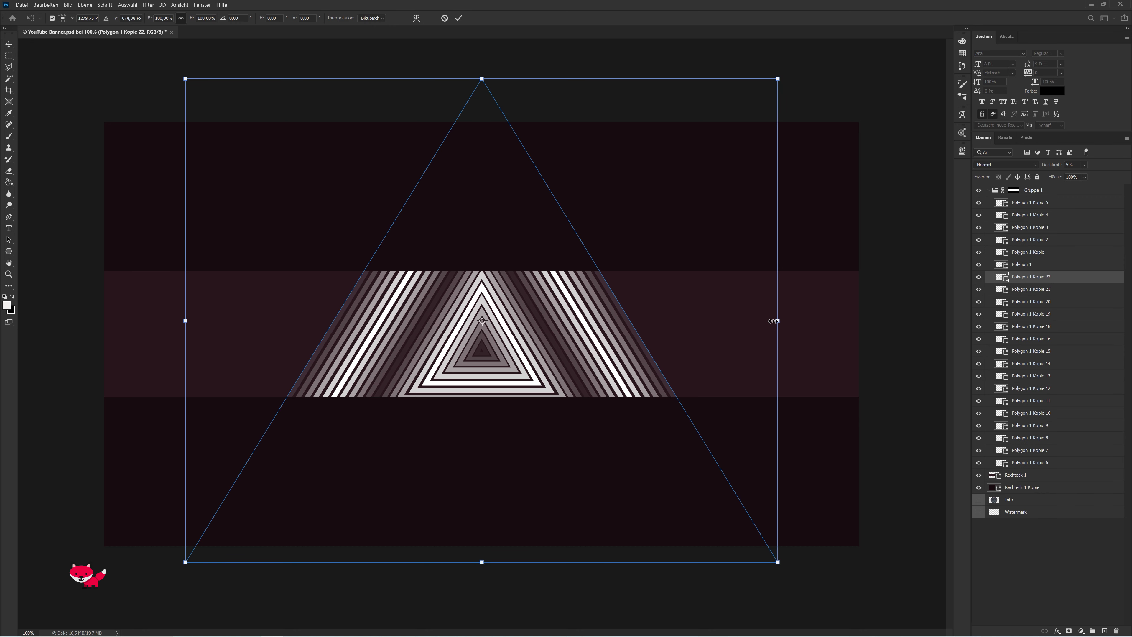
pyautogui.moveTo(776, 320); pyautogui.dragTo(945, 321)
pyautogui.press('Return')
pyautogui.press('2')
# Add three more widened copies, setting opacities of 40% and 80%
pyautogui.hotkey('ctrl', 'j')
pyautogui.hotkey('ctrl', 't')
pyautogui.press('Return')
pyautogui.press('4')
pyautogui.hotkey('ctrl', 'j')
pyautogui.hotkey('ctrl', 't')
pyautogui.press('Return')
pyautogui.hotkey('ctrl', 'j')
pyautogui.hotkey('ctrl', 't')
pyautogui.press('Return')
pyautogui.press('8')
# Add three more widened copies at 100% and 80% opacity
pyautogui.hotkey('ctrl', 'j')
pyautogui.hotkey('ctrl', 't')
pyautogui.press('Return')
pyautogui.press('0')
pyautogui.hotkey('ctrl', 'j')
pyautogui.hotkey('ctrl', 't')
pyautogui.press('Return')
pyautogui.press('8')
pyautogui.hotkey('ctrl', 'j')
pyautogui.hotkey('ctrl', 't')
pyautogui.press('Return')
# Add further widened copies at 60% and 40% opacity
pyautogui.press('6')
pyautogui.hotkey('ctrl', 'j')
pyautogui.hotkey('ctrl', 't')
pyautogui.press('Return')
pyautogui.press('4')
pyautogui.hotkey('ctrl', 'j')
pyautogui.hotkey('ctrl', 't')
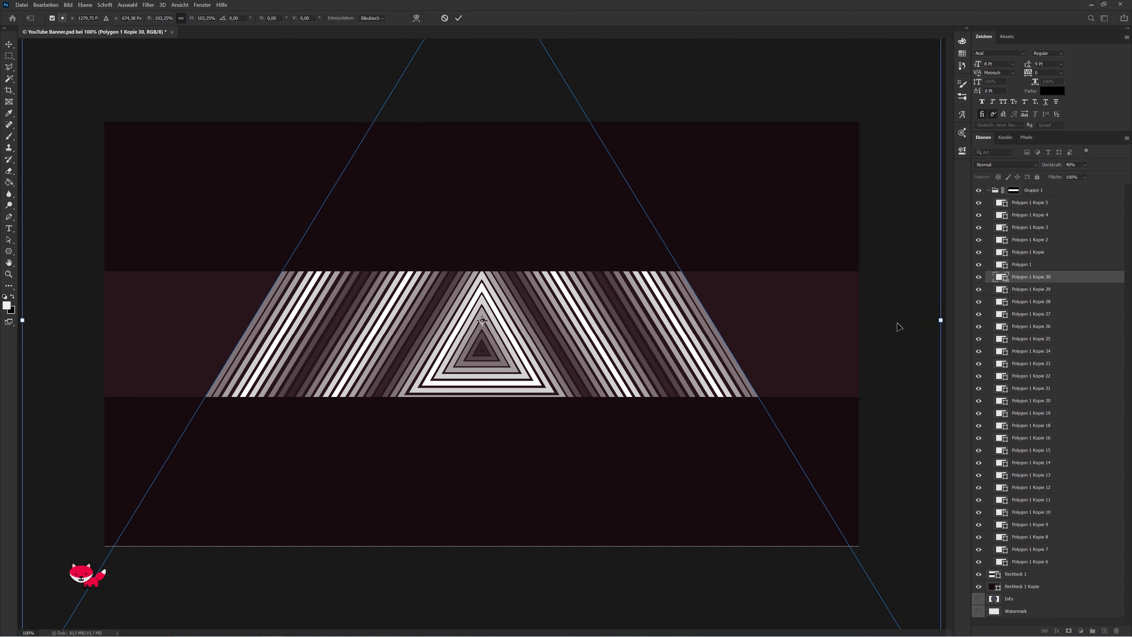
pyautogui.press('Return')
# Set 20% opacity, then add a slightly wider copy at 5% opacity
pyautogui.press('2')
pyautogui.hotkey('ctrl', 'j')
pyautogui.hotkey('ctrl', 't')
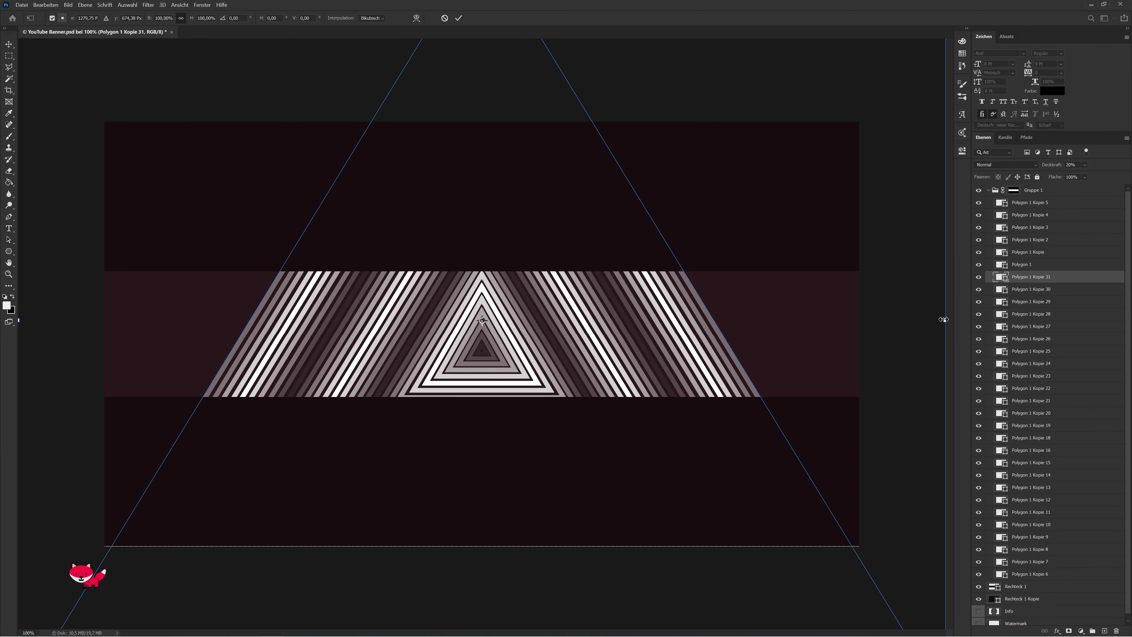
pyautogui.moveTo(945, 320); pyautogui.dragTo(949, 320)
pyautogui.press('Return')
pyautogui.press('0')
pyautogui.press('5')
# Check the opacity of earlier copies such as Polygon 1 Kopie 24 and Kopie 10
pyautogui.click(1029, 326)
pyautogui.click(1025, 363)
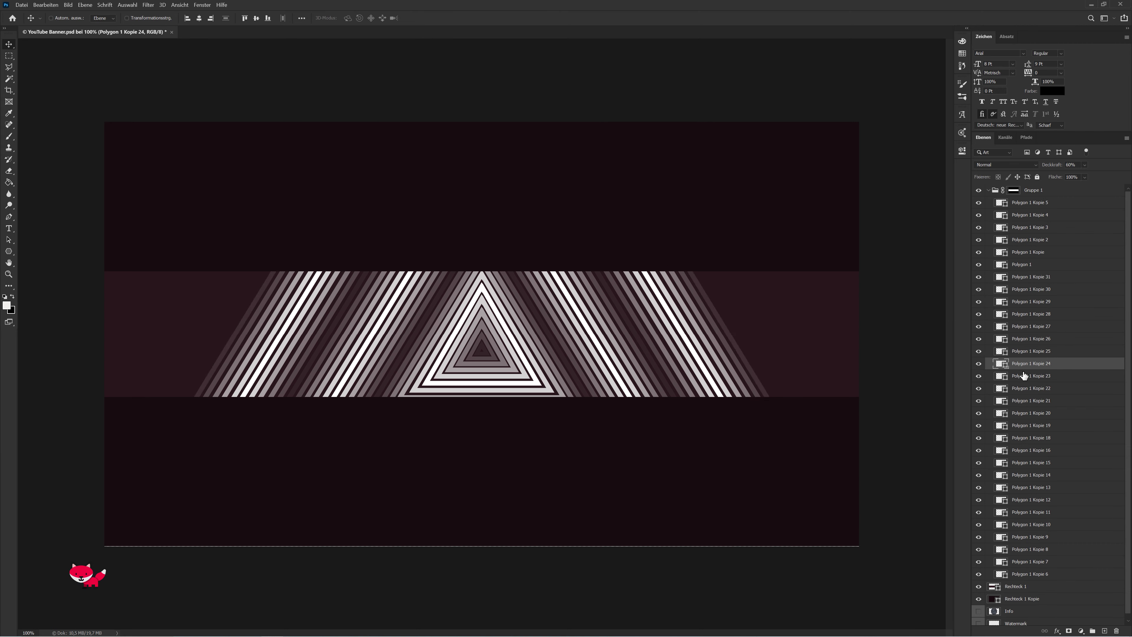
pyautogui.click(1020, 401)
pyautogui.keyDown('ctrl'); pyautogui.click(606, 381); pyautogui.keyUp('ctrl')
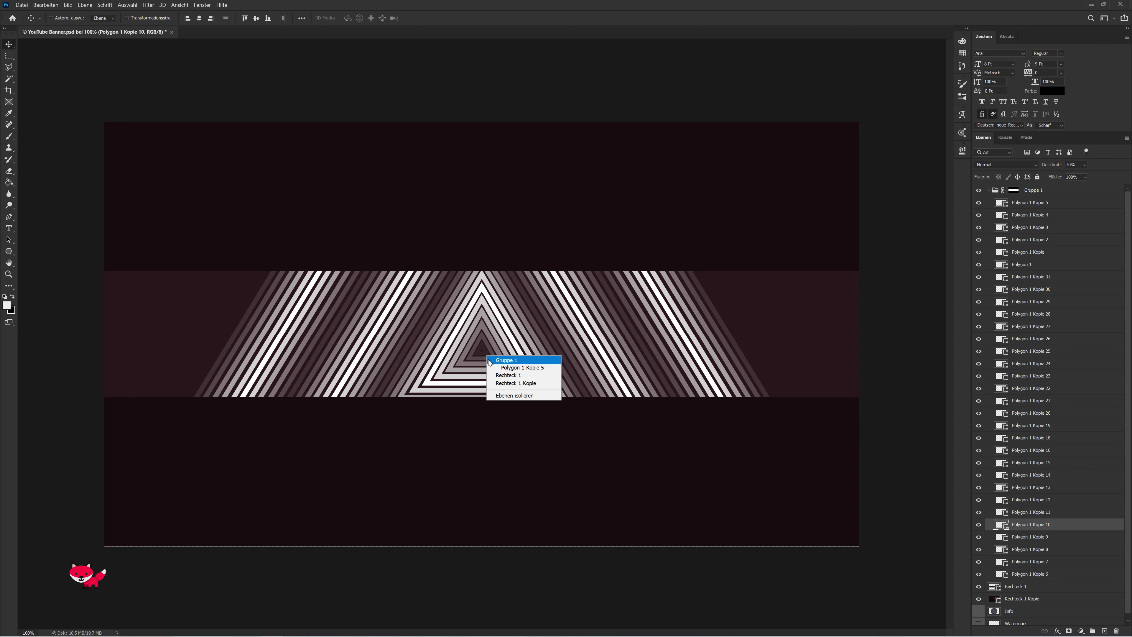
pyautogui.click(521, 367)
# Duplicate the outermost triangle for another resize and zoom out to see its outline
pyautogui.hotkey('ctrl', 'j')
pyautogui.hotkey('ctrl', 't')
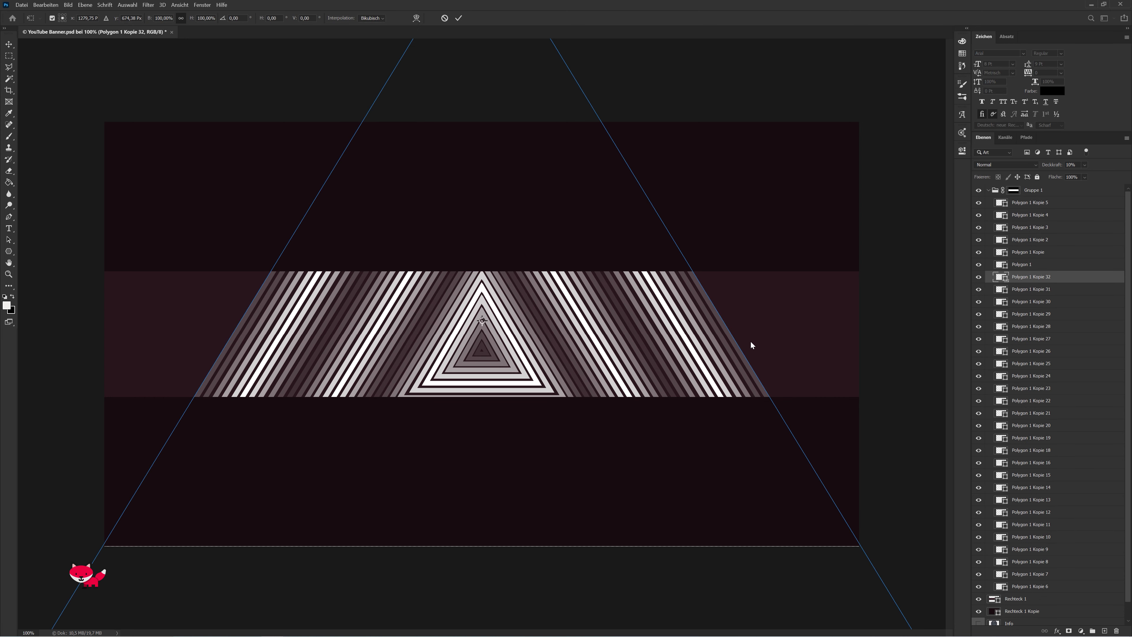
pyautogui.hotkey('ctrl', '-')
# Add progressively wider triangle copies at 20%, 40%, 60% and 80% opacity
pyautogui.moveTo(804, 321); pyautogui.dragTo(832, 325)
pyautogui.press('Return')
pyautogui.press('2')
pyautogui.hotkey('ctrl', 'j')
pyautogui.hotkey('ctrl', 't')
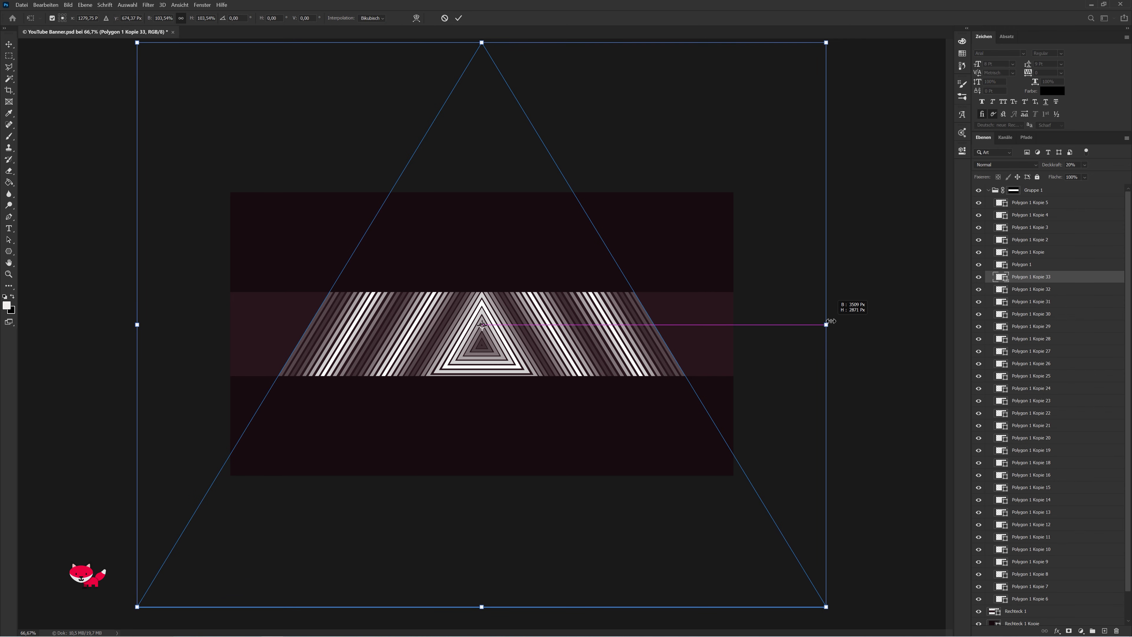
pyautogui.press('Return')
pyautogui.press('4')
pyautogui.hotkey('ctrl', 't')
pyautogui.press('Escape')
pyautogui.hotkey('ctrl', 'j')
pyautogui.press('6')
pyautogui.hotkey('ctrl', 't')
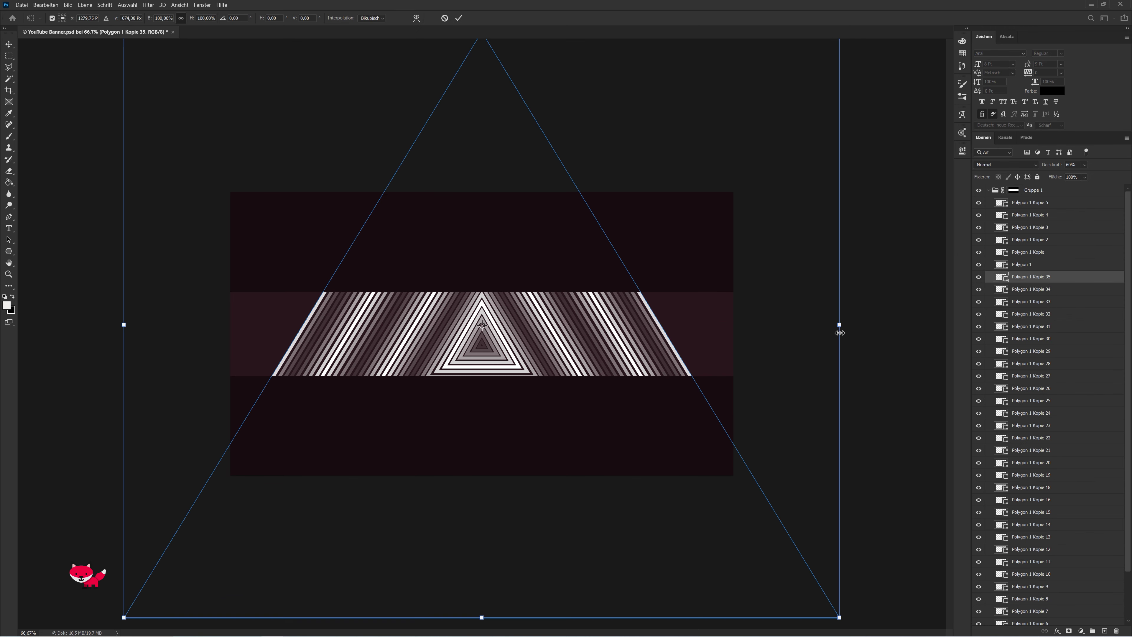
pyautogui.moveTo(839, 324); pyautogui.dragTo(907, 324)
pyautogui.press('Return')
pyautogui.press('8')
# Add wider triangle copies stepping opacity through 100%, 80%, 60%, 40% and 20%
pyautogui.hotkey('ctrl', 't')
pyautogui.press('Return')
pyautogui.hotkey('ctrl', 'j')
pyautogui.press('0')
pyautogui.hotkey('ctrl', 't')
pyautogui.press('Return')
pyautogui.hotkey('ctrl', 'j')
pyautogui.press('8')
pyautogui.hotkey('ctrl', 't')
pyautogui.press('Return')
pyautogui.hotkey('ctrl', 'j')
pyautogui.press('6')
pyautogui.hotkey('ctrl', 't')
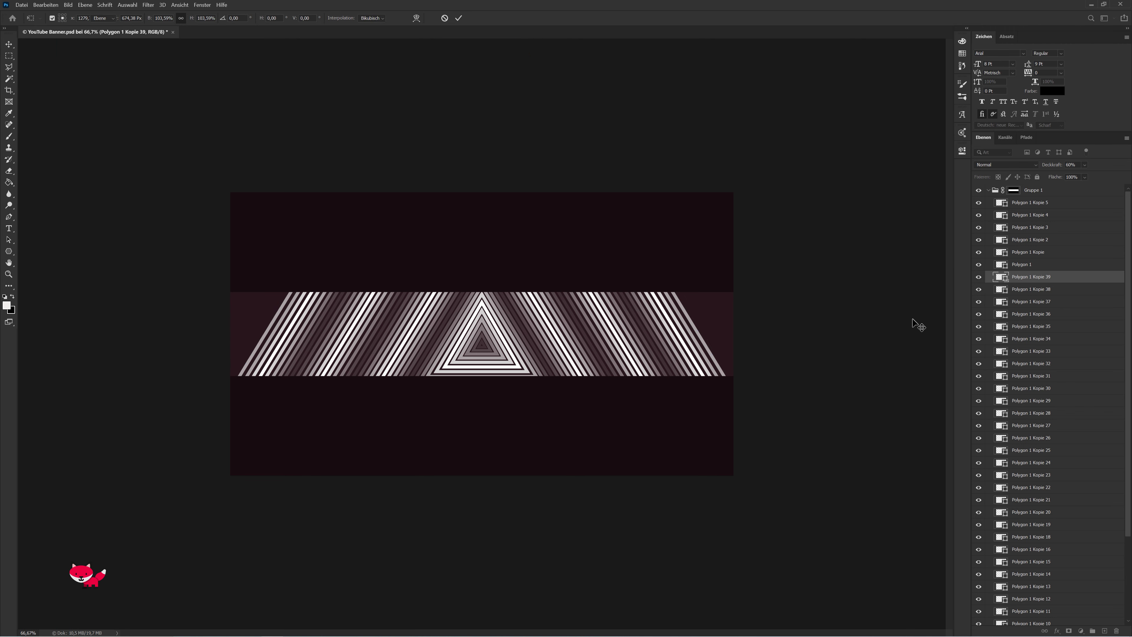
pyautogui.press('Return')
pyautogui.press('4')
pyautogui.hotkey('ctrl', 't')
pyautogui.press('Return')
pyautogui.hotkey('ctrl', 'j')
pyautogui.press('2')
pyautogui.hotkey('ctrl', 't')
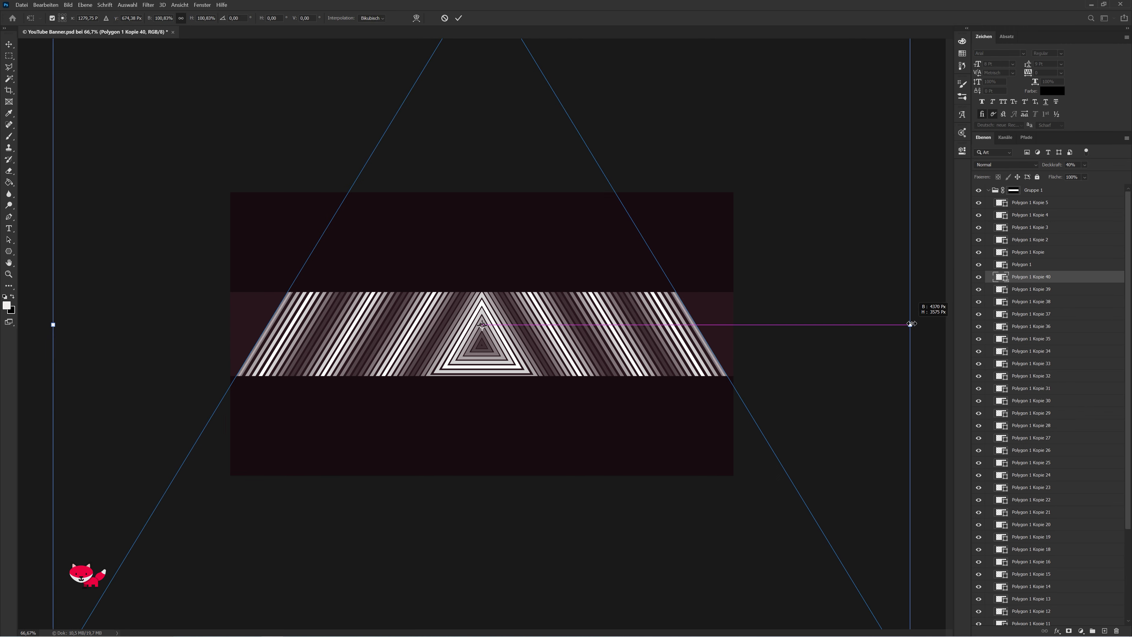
# Widen further triangle copies toward the canvas edges at 10% and 20% opacity
pyautogui.moveTo(907, 324); pyautogui.dragTo(940, 322)
pyautogui.press('Return')
pyautogui.hotkey('ctrl', 'j')
pyautogui.press('1')
pyautogui.hotkey('ctrl', 't')
pyautogui.press('Return')
pyautogui.hotkey('ctrl', 'j')
pyautogui.hotkey('ctrl', 't')
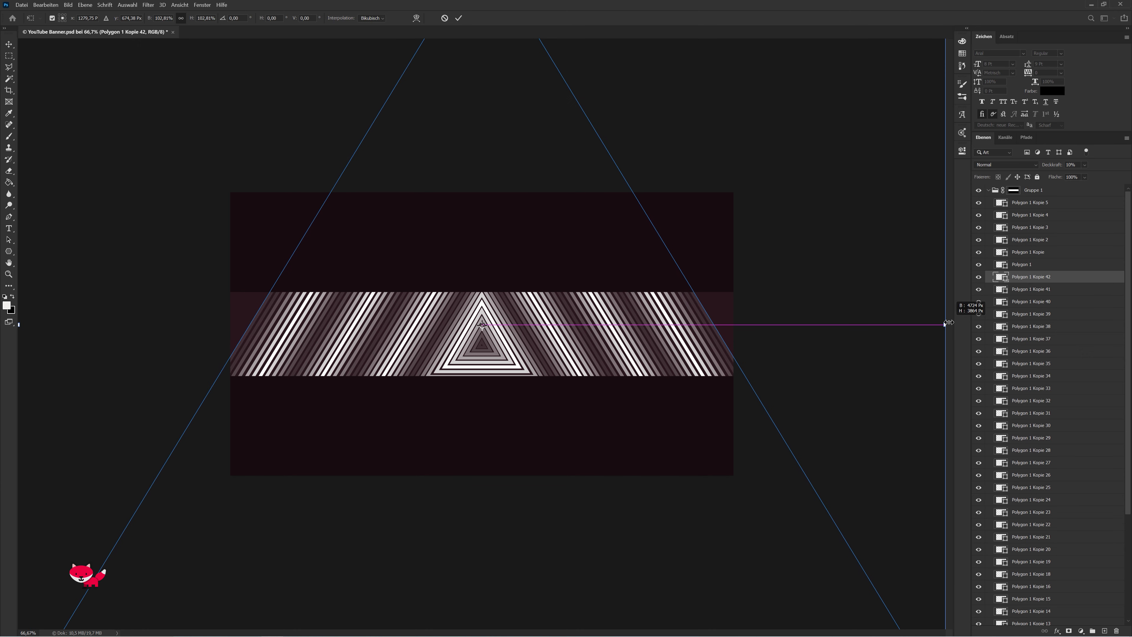
pyautogui.press('Return')
pyautogui.hotkey('ctrl', 'j')
pyautogui.press('2')
pyautogui.hotkey('ctrl', 't')
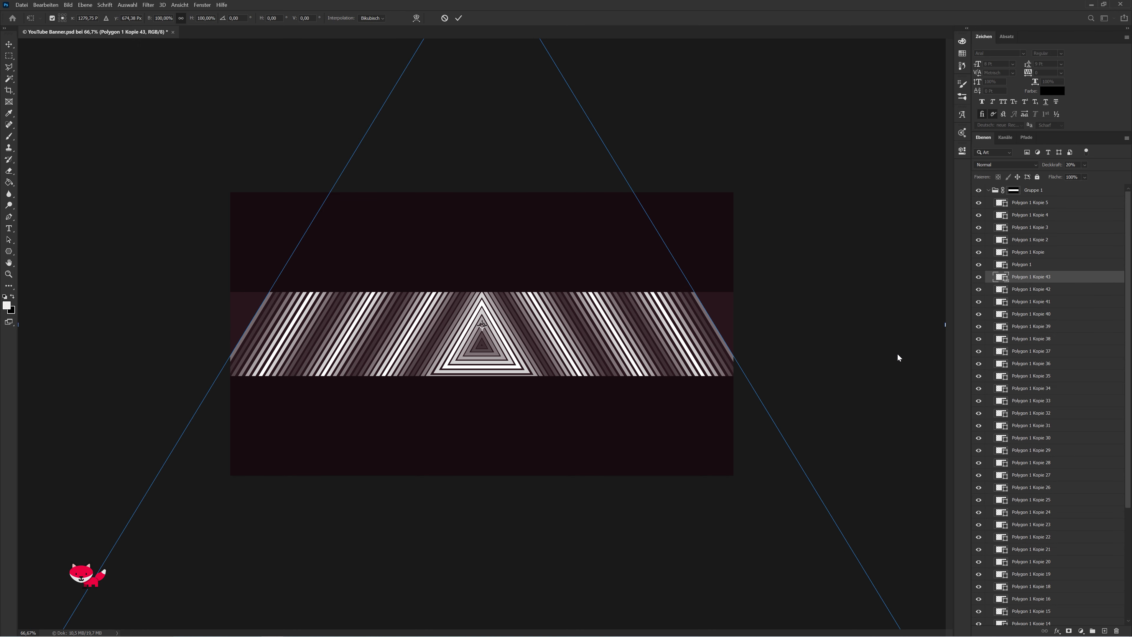
# Zoom out and add wider triangle copies at 40% and 80% opacity
pyautogui.hotkey('ctrl', '-')
pyautogui.moveTo(830, 327); pyautogui.dragTo(864, 326)
pyautogui.press('Return')
pyautogui.hotkey('ctrl', 'j')
pyautogui.press('4')
pyautogui.hotkey('ctrl', 't')
pyautogui.press('Return')
pyautogui.hotkey('ctrl', 'j')
pyautogui.press('8')
pyautogui.hotkey('ctrl', 't')
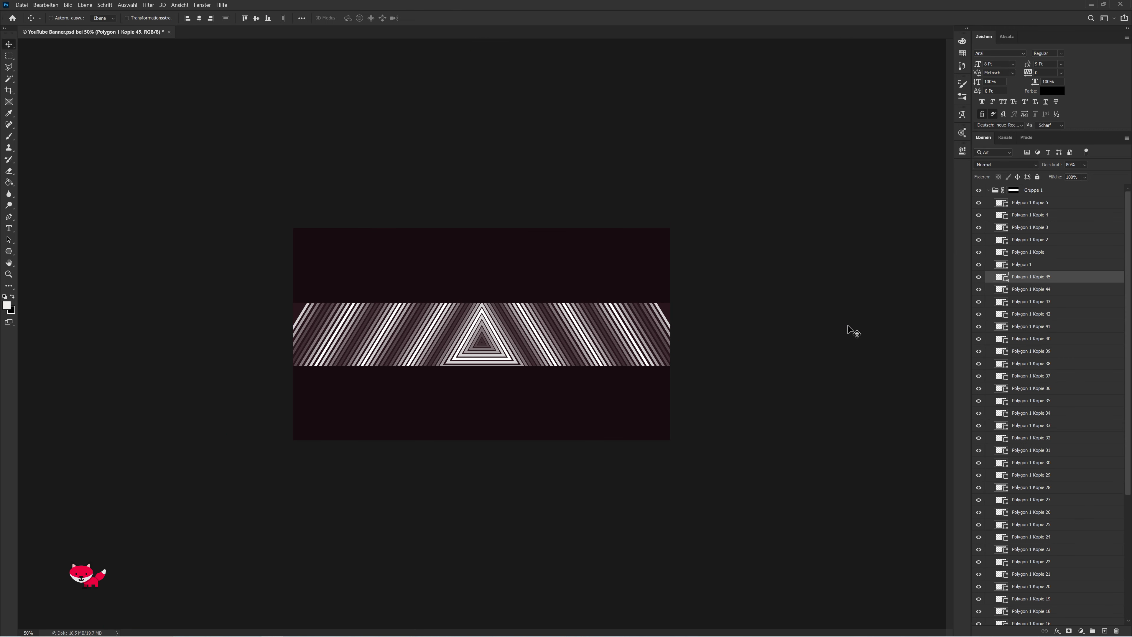
pyautogui.press('Return')
# Add the last triangle copies at 10%, 80% and 60% opacity, up to Polygon 1 Kopie 48
pyautogui.click(1027, 279)
pyautogui.hotkey('ctrl', 'j')
pyautogui.press('1')
pyautogui.hotkey('ctrl', 't')
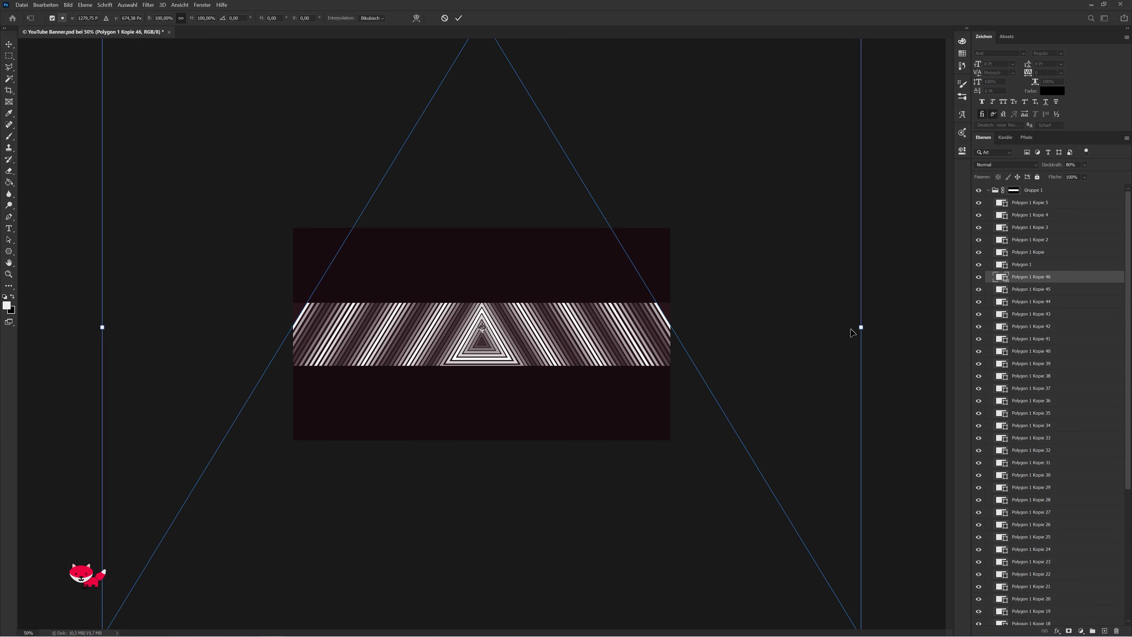
pyautogui.moveTo(857, 328); pyautogui.dragTo(889, 326)
pyautogui.press('Return')
pyautogui.hotkey('ctrl', 'j')
pyautogui.hotkey('ctrl', 't')
pyautogui.press('Return')
pyautogui.hotkey('ctrl', 'j')
pyautogui.press('8')
pyautogui.hotkey('ctrl', 't')
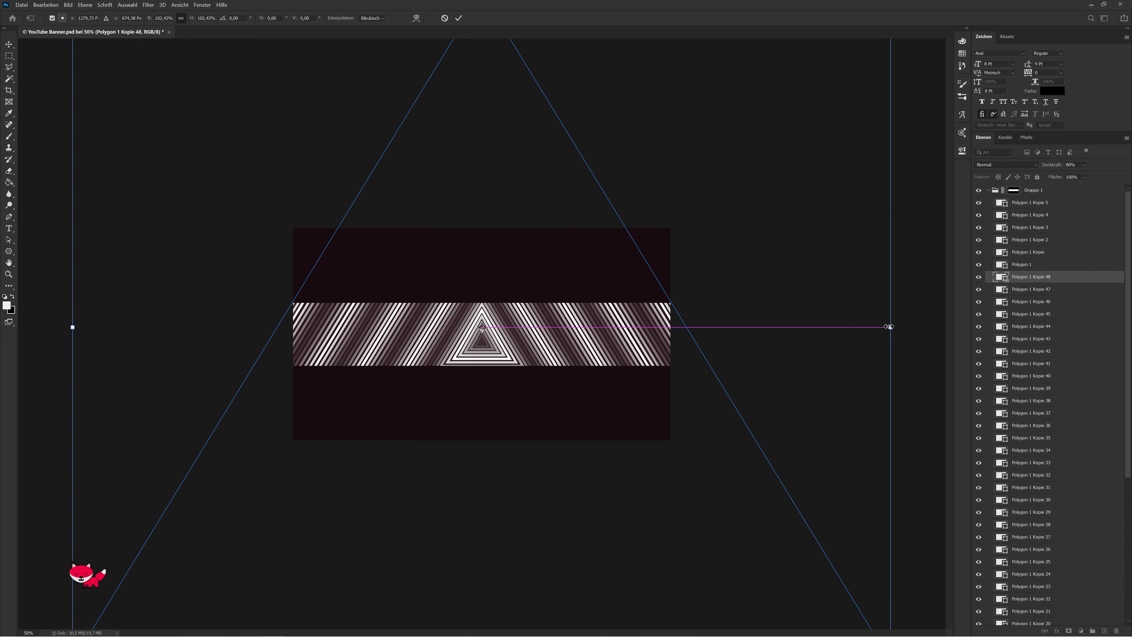
pyautogui.press('Return')
pyautogui.press('6')
pyautogui.hotkey('ctrl', '1')
# Collapse the triangle group and try a different hue on the band rectangle's fill
pyautogui.click(988, 190)
pyautogui.doubleClick(993, 203)
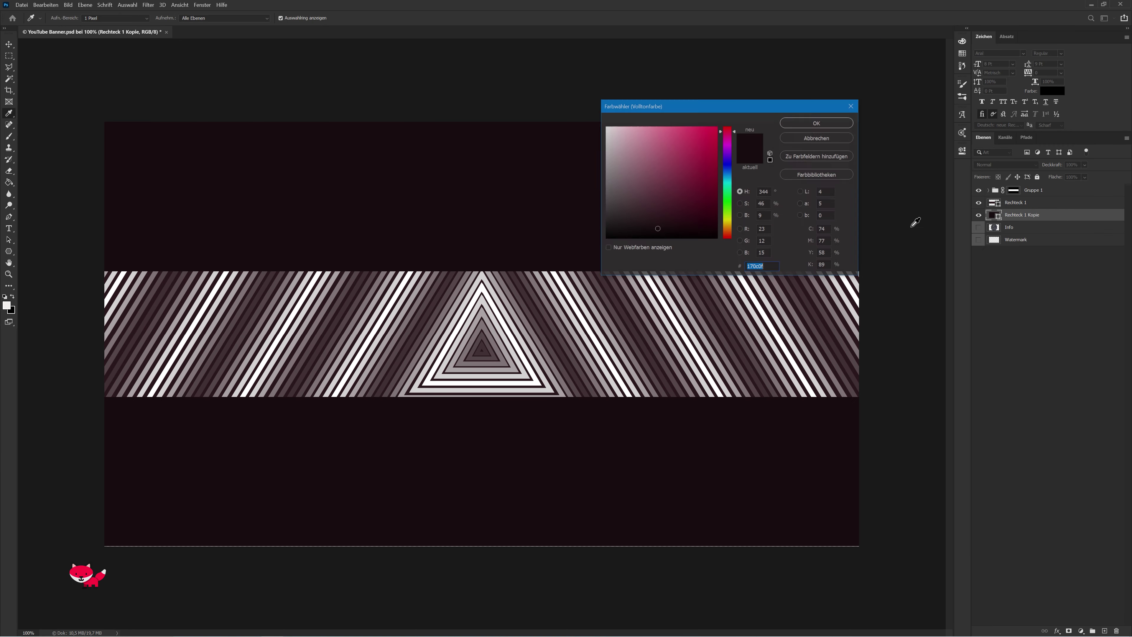
pyautogui.moveTo(727, 183)
pyautogui.mouseDown()
pyautogui.moveTo(725, 169)
pyautogui.moveTo(714, 248)
pyautogui.mouseUp()
pyautogui.click(812, 139)
pyautogui.click(1072, 592)
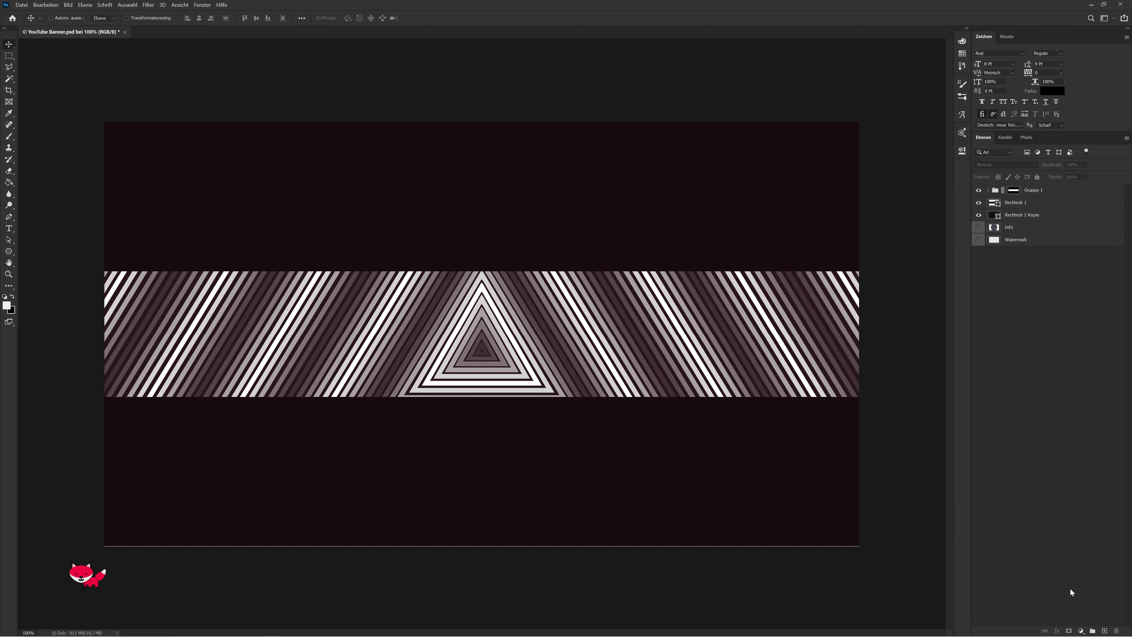
# Draw a rectangle over the stripe band, stretched to both canvas edges
pyautogui.rightClick(9, 251)
pyautogui.click(51, 250)
pyautogui.moveTo(103, 267); pyautogui.dragTo(866, 400)
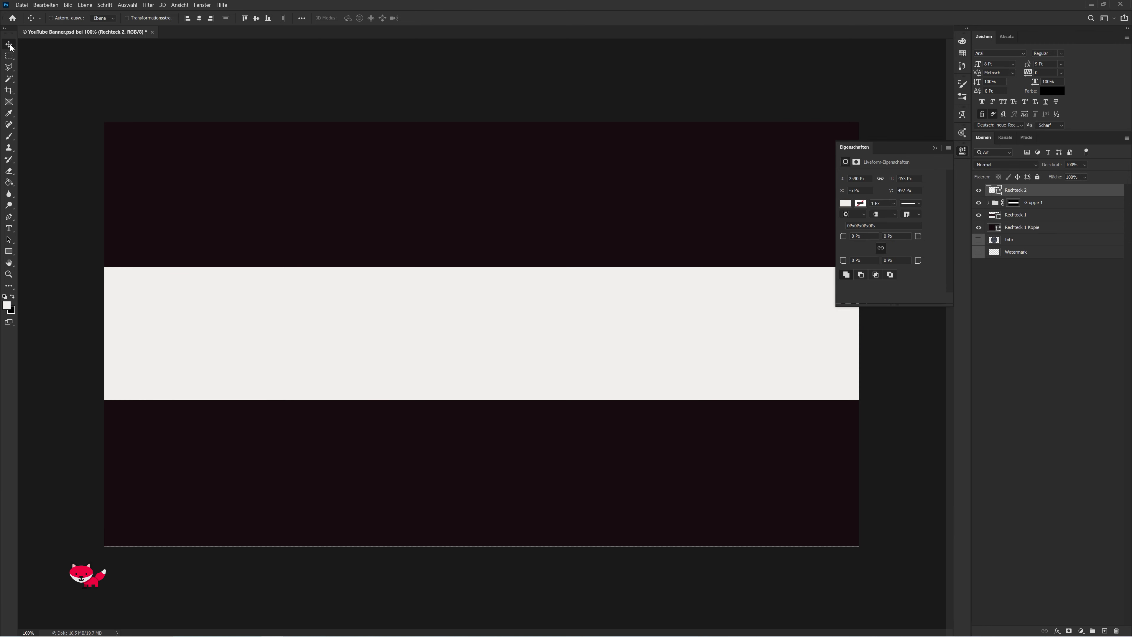
pyautogui.hotkey('ctrl', 't')
pyautogui.moveTo(484, 267); pyautogui.dragTo(483, 269)
pyautogui.moveTo(107, 334); pyautogui.dragTo(104, 334)
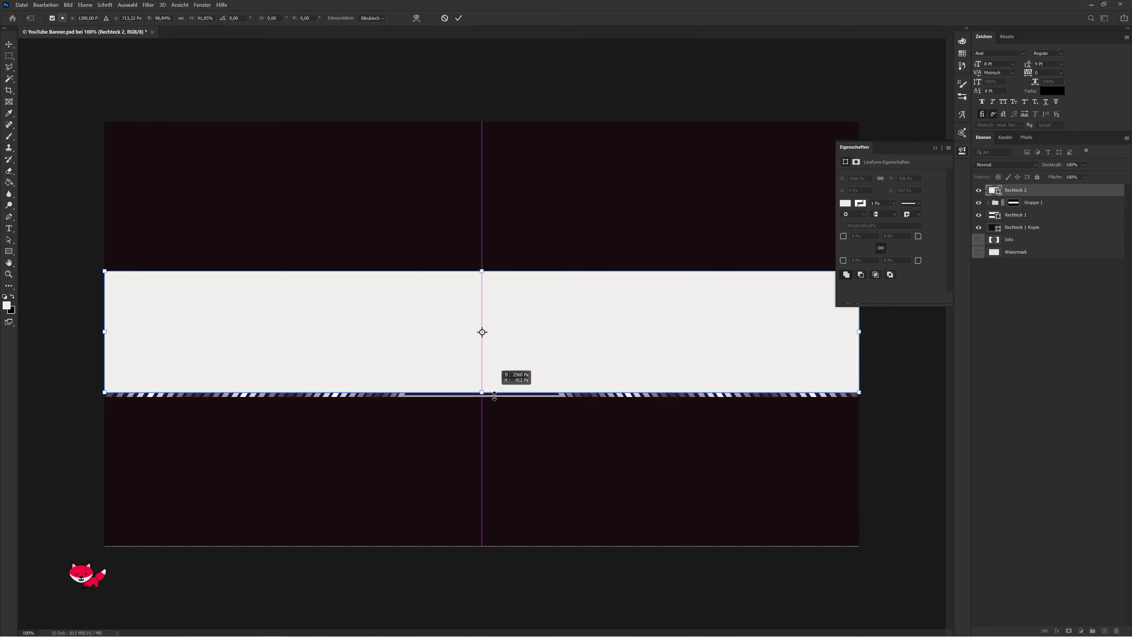
pyautogui.moveTo(482, 399); pyautogui.dragTo(481, 397)
pyautogui.press('Return')
# Clip the rectangle to the triangle group and fill it hot pink
pyautogui.rightClick(1005, 190)
pyautogui.click(1067, 353)
pyautogui.doubleClick(1000, 190)
pyautogui.click(702, 134)
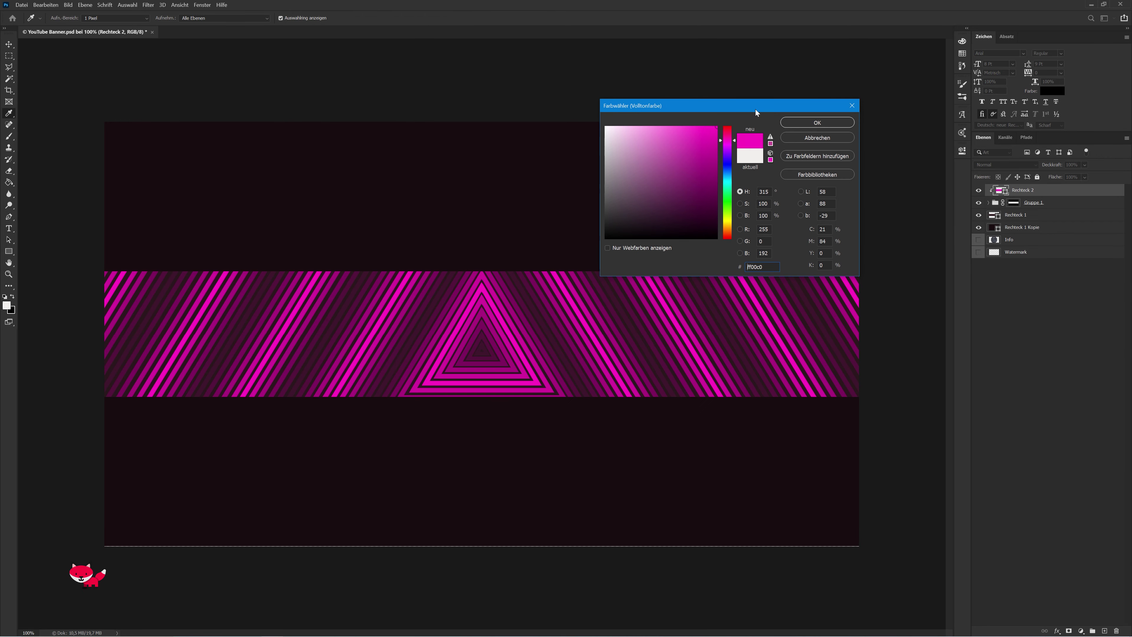
pyautogui.click(803, 121)
pyautogui.doubleClick(998, 190)
pyautogui.click(803, 138)
pyautogui.click(1015, 317)
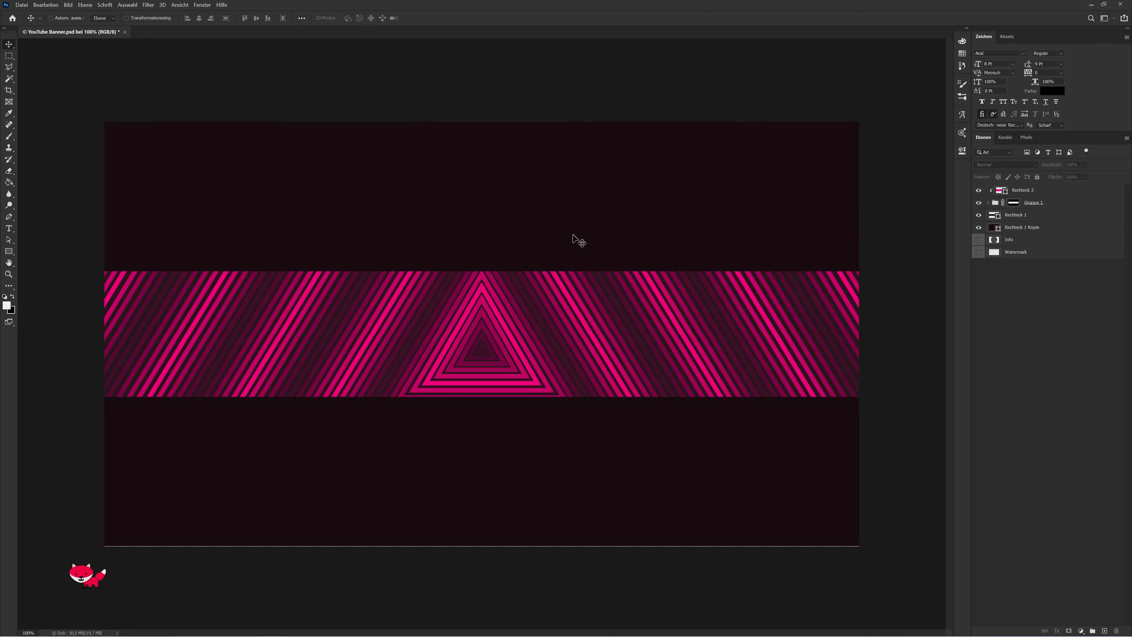
# Nudge the stripe pattern up and down to fine-tune its position
pyautogui.hotkey('shift', 'Up')
pyautogui.hotkey('shift', 'Up')
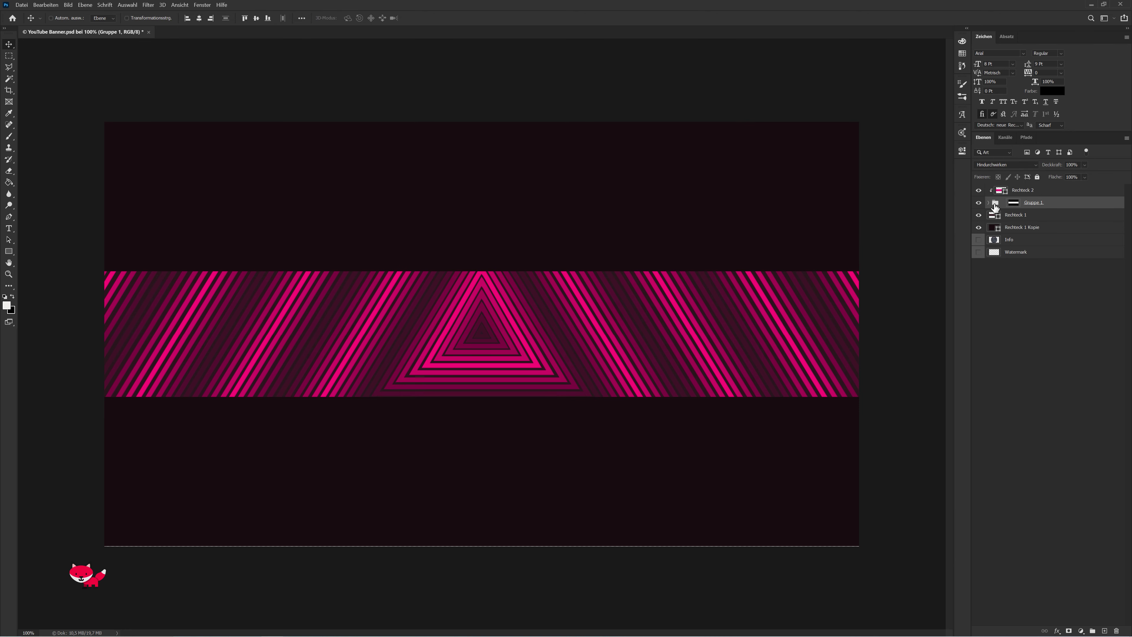
pyautogui.hotkey('shift', 'Up')
pyautogui.hotkey('shift', 'Up')
pyautogui.hotkey('shift', 'Down')
pyautogui.hotkey('shift', 'Down')
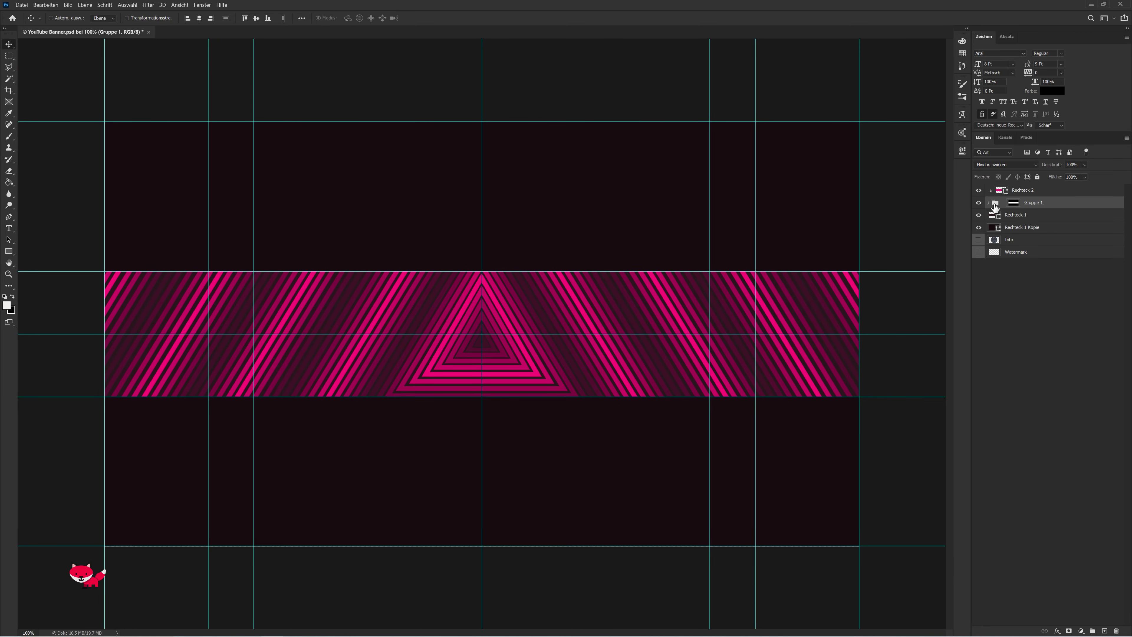
pyautogui.hotkey('shift', 'Up')
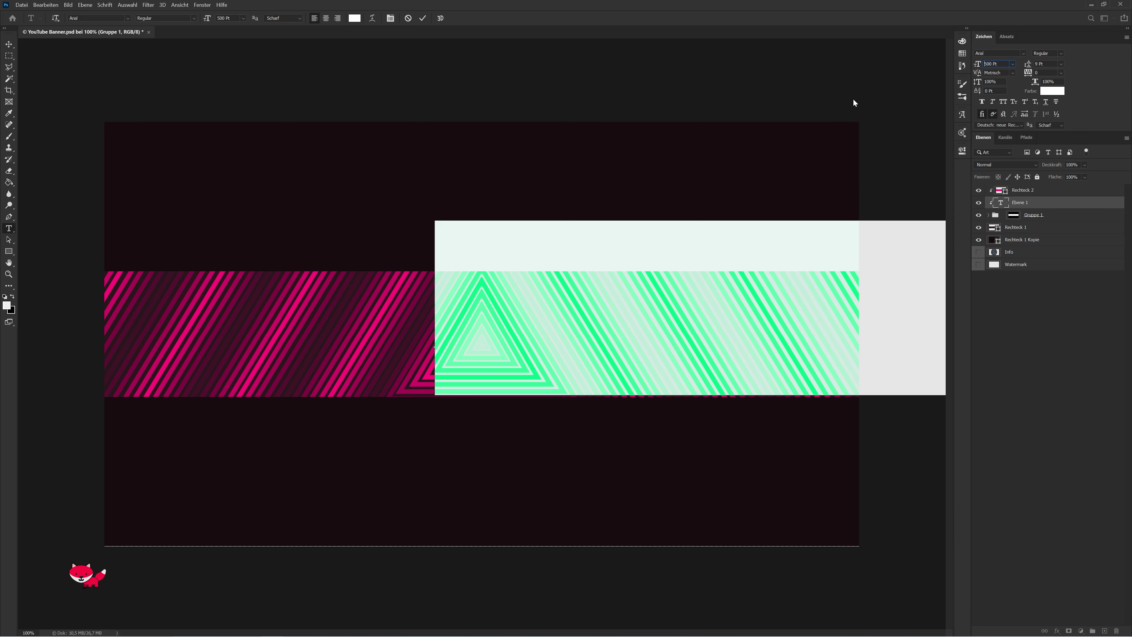
# Place the 'Your Name' text on the pink band in a bold condensed font, centred horizontally
pyautogui.click(9, 44)
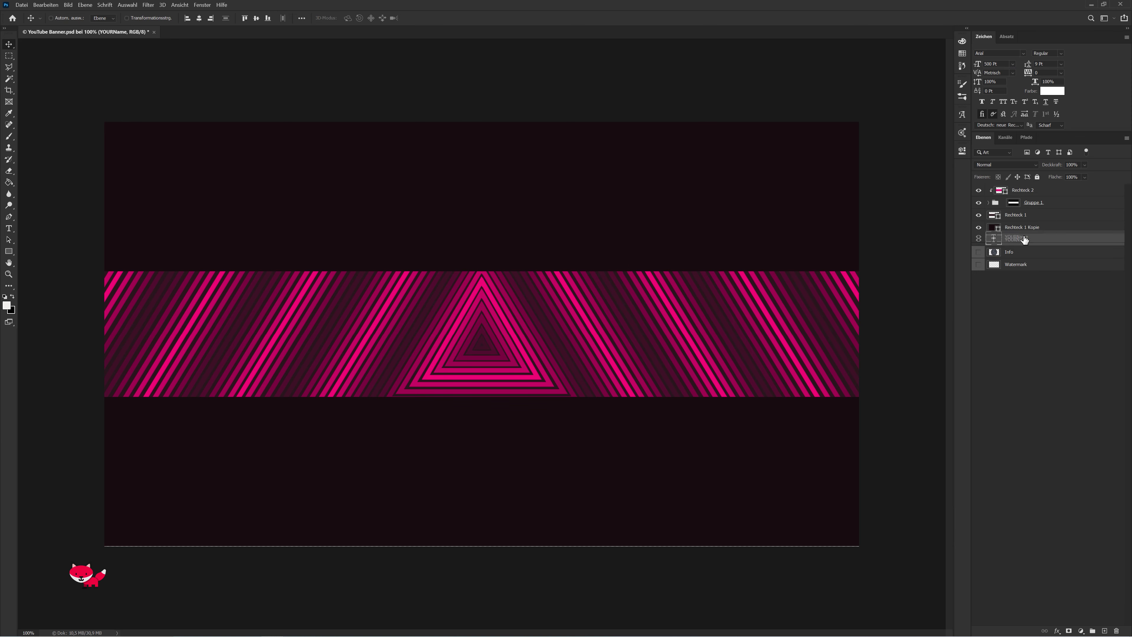
pyautogui.moveTo(930, 81); pyautogui.dragTo(569, 120)
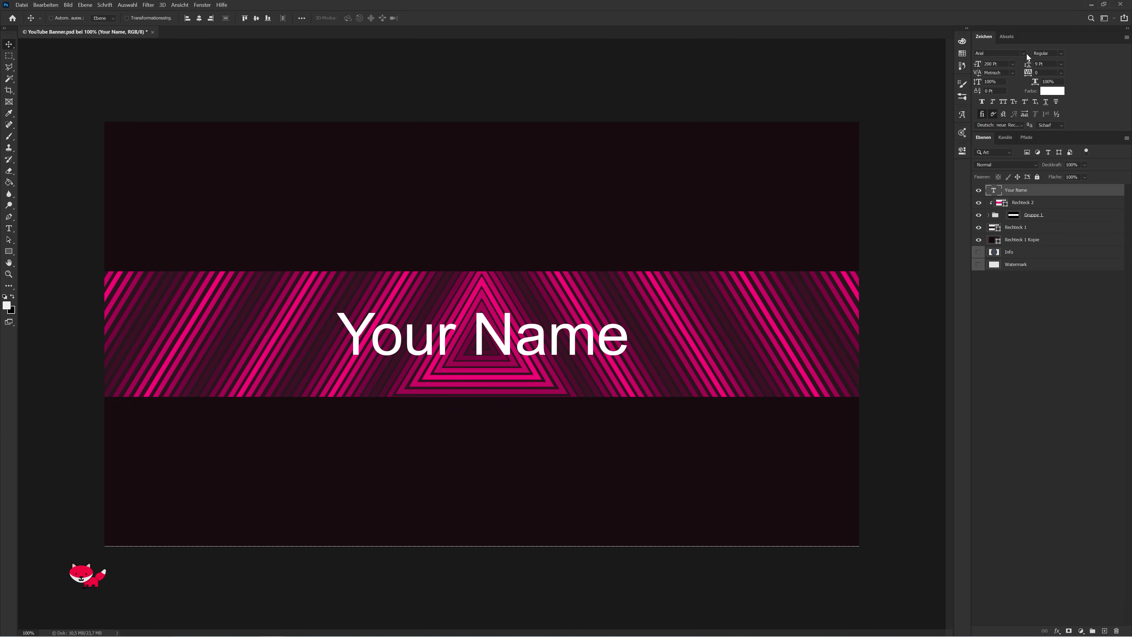
pyautogui.click(1023, 53)
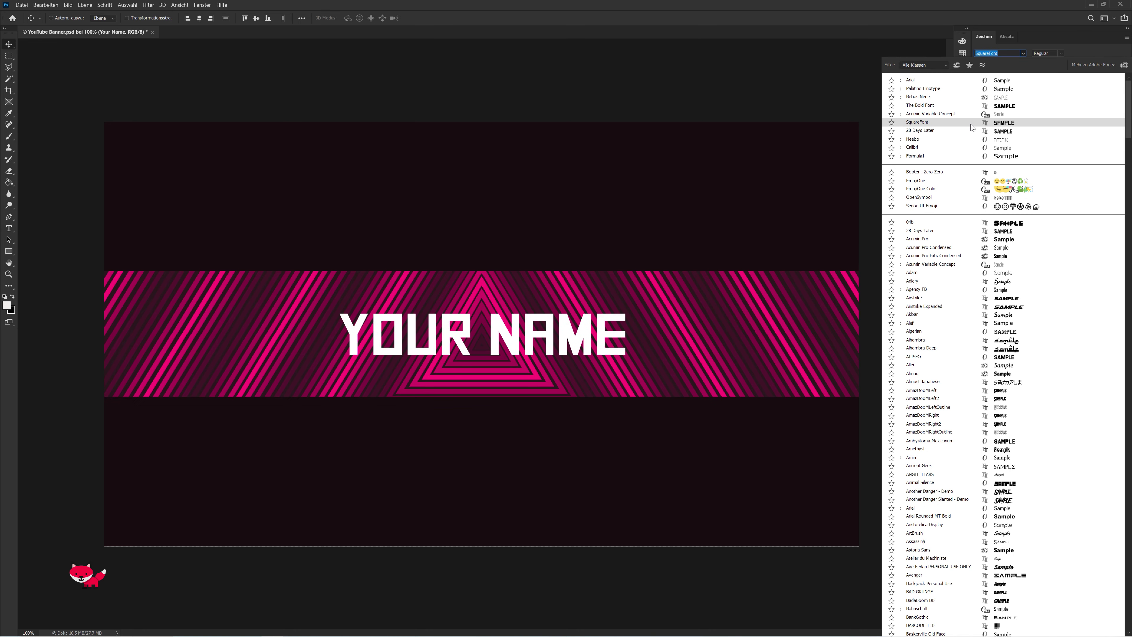
pyautogui.click(979, 256)
pyautogui.click(199, 18)
# Duplicate the name, enlarge the copy, and move it below the pink colour layer
pyautogui.hotkey('ctrl', 'j')
pyautogui.hotkey('ctrl', 't')
pyautogui.moveTo(577, 301); pyautogui.dragTo(671, 273)
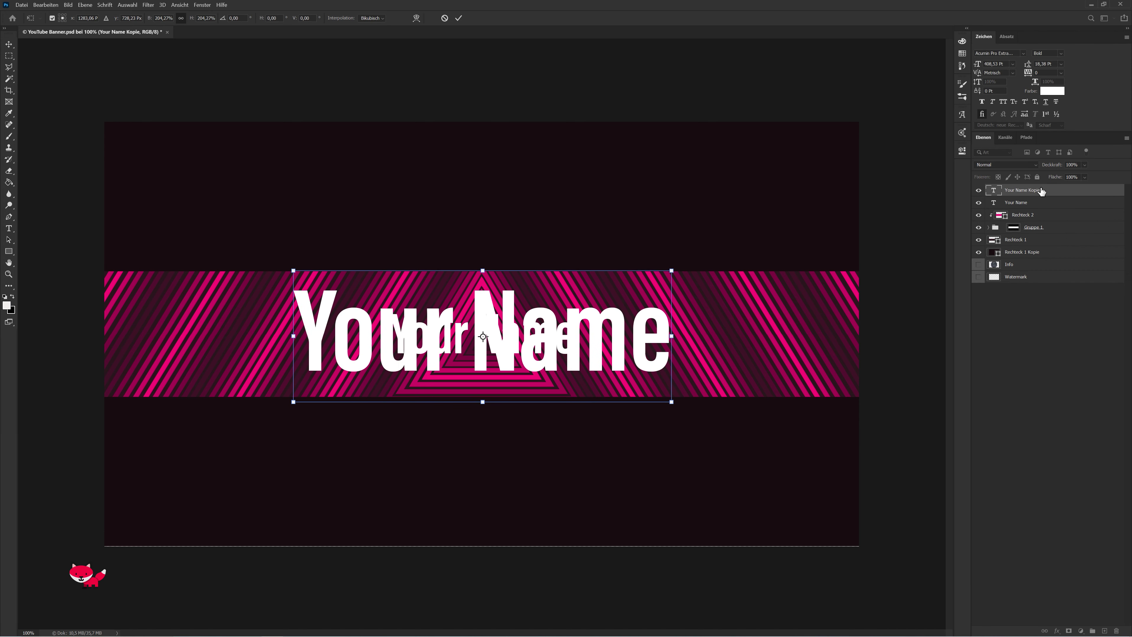
pyautogui.press('Return')
pyautogui.rightClick(1005, 203)
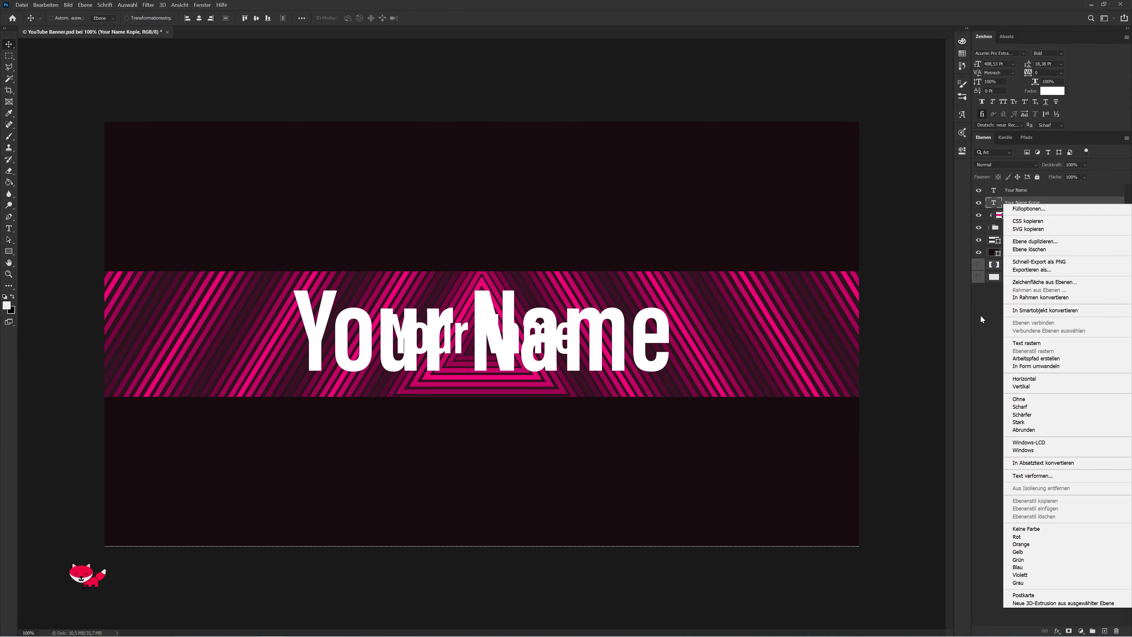
pyautogui.click(991, 325)
pyautogui.moveTo(1025, 203); pyautogui.dragTo(1012, 228)
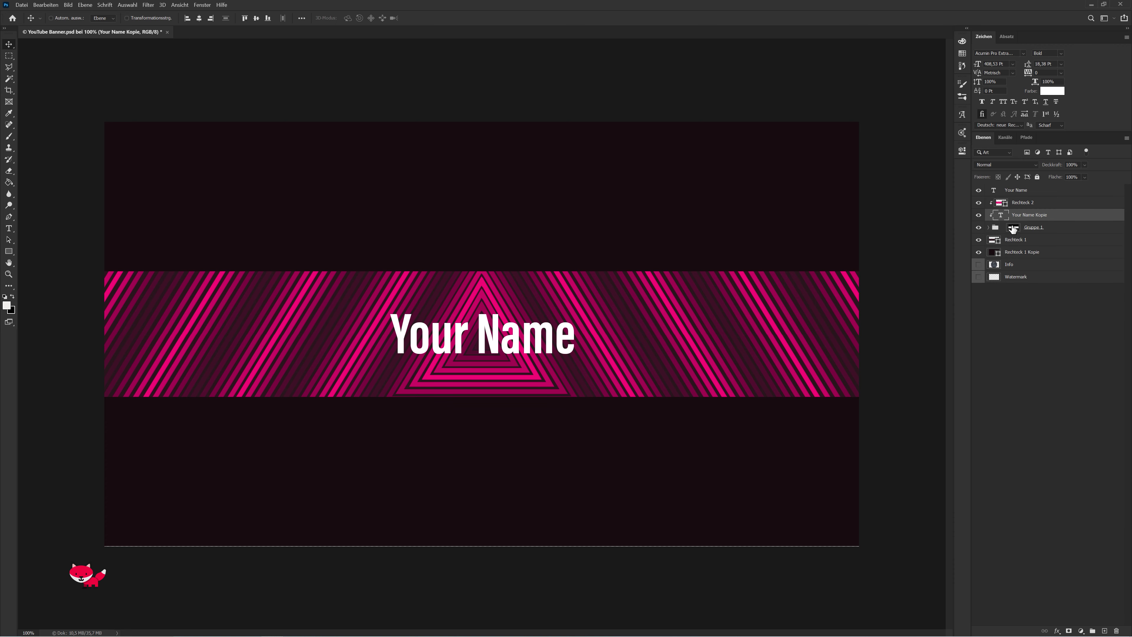
pyautogui.click(1003, 206)
# Set the large name copy to 50% opacity and add a black-white-black gradient overlay
pyautogui.press('5')
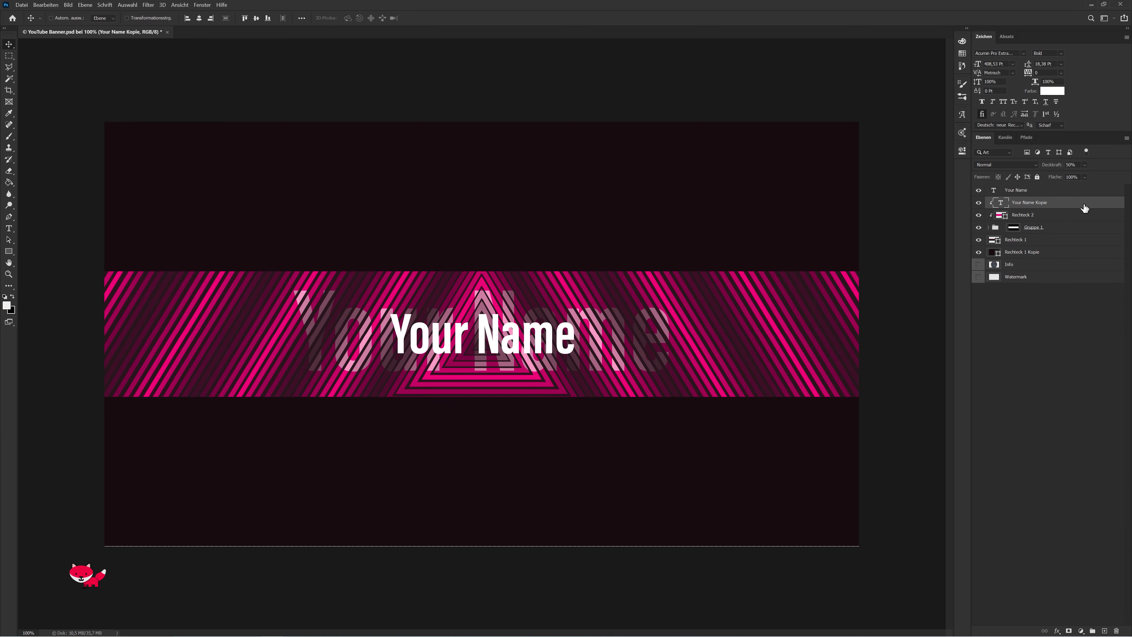
pyautogui.doubleClick(1084, 208)
pyautogui.click(780, 229)
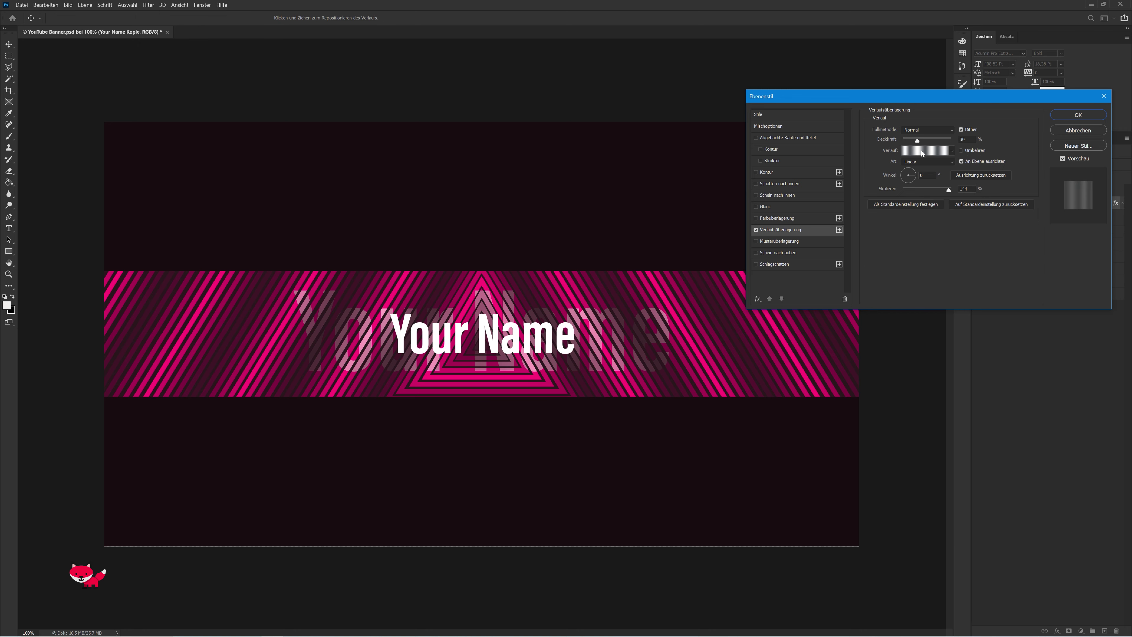
pyautogui.click(925, 150)
pyautogui.click(789, 139)
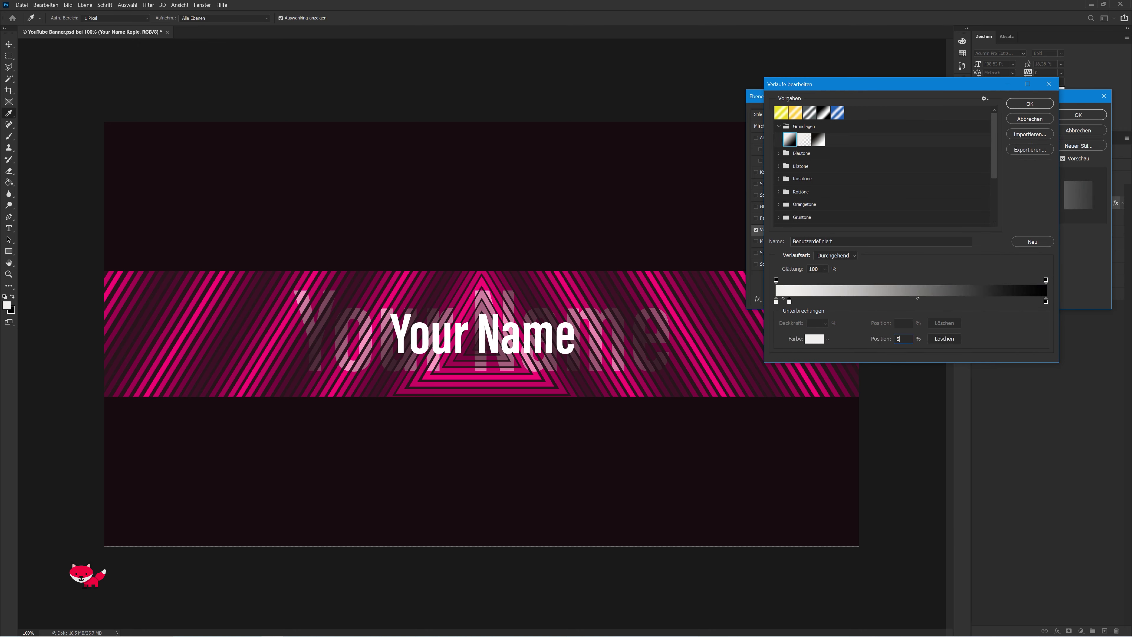
pyautogui.click(776, 301)
pyautogui.click(1040, 291)
pyautogui.click(1028, 107)
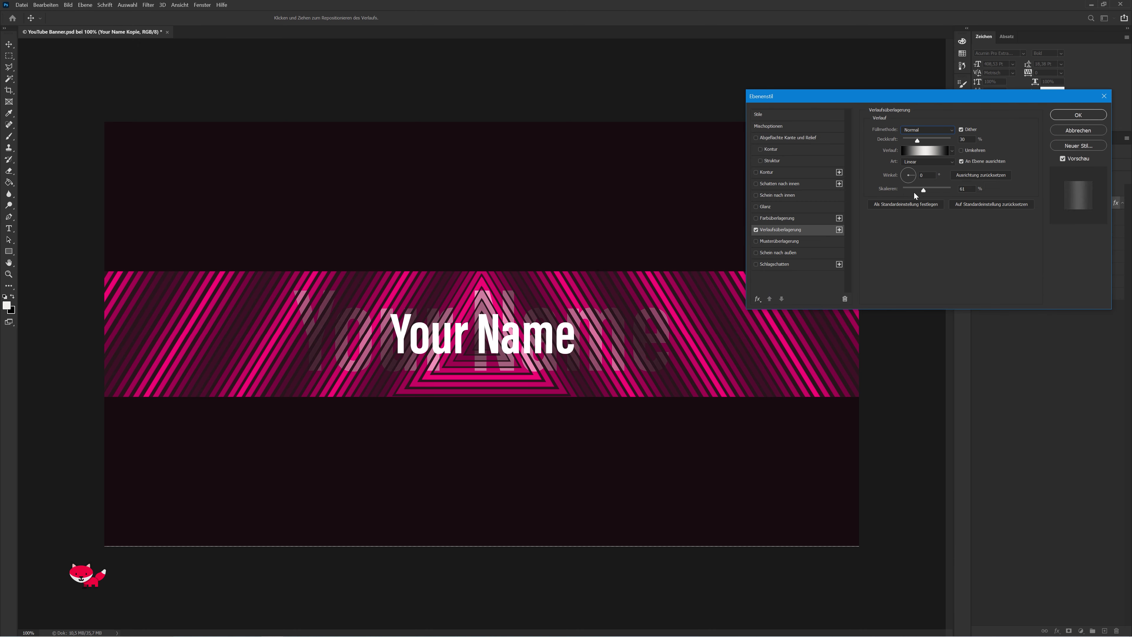
# Reposition a gradient stop to reshape the fade and apply the overlay style
pyautogui.click(925, 150)
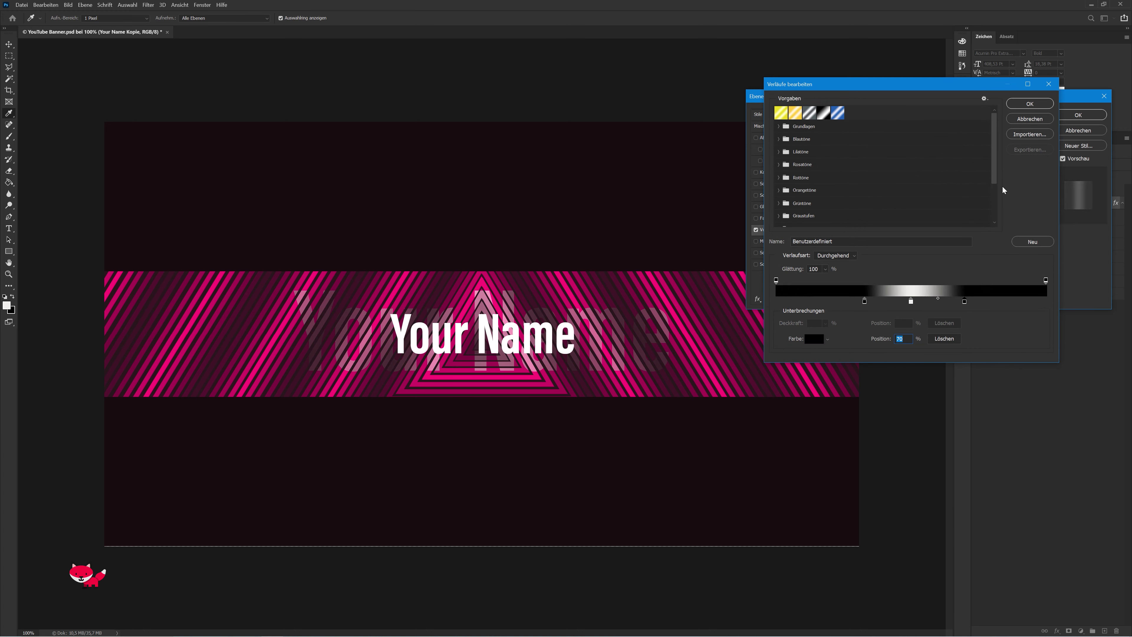
pyautogui.click(1030, 103)
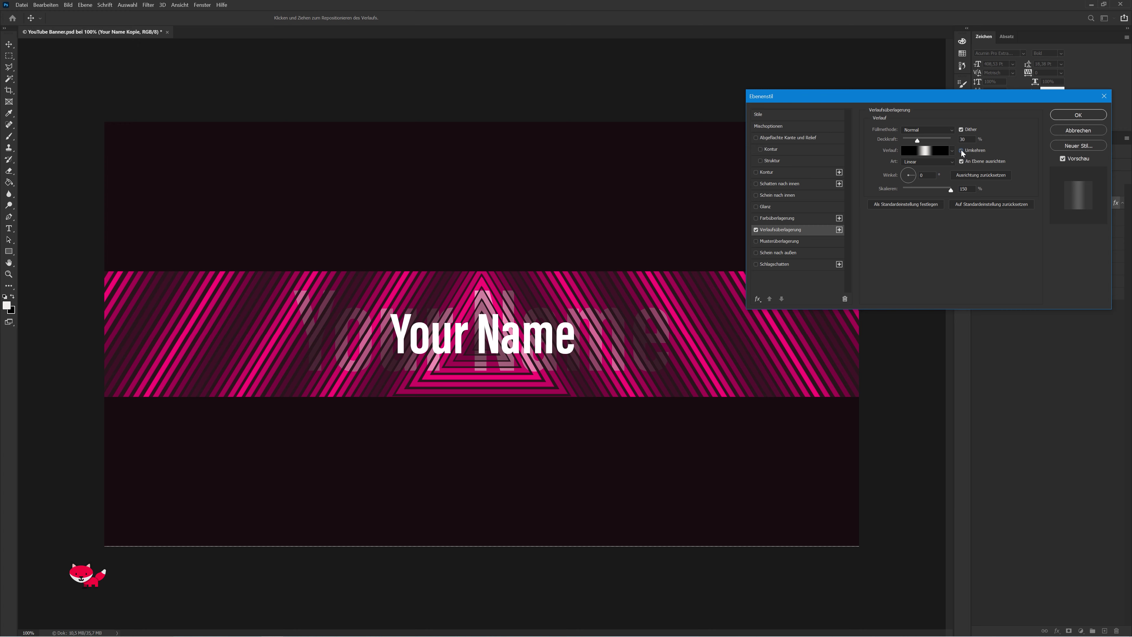
pyautogui.click(924, 151)
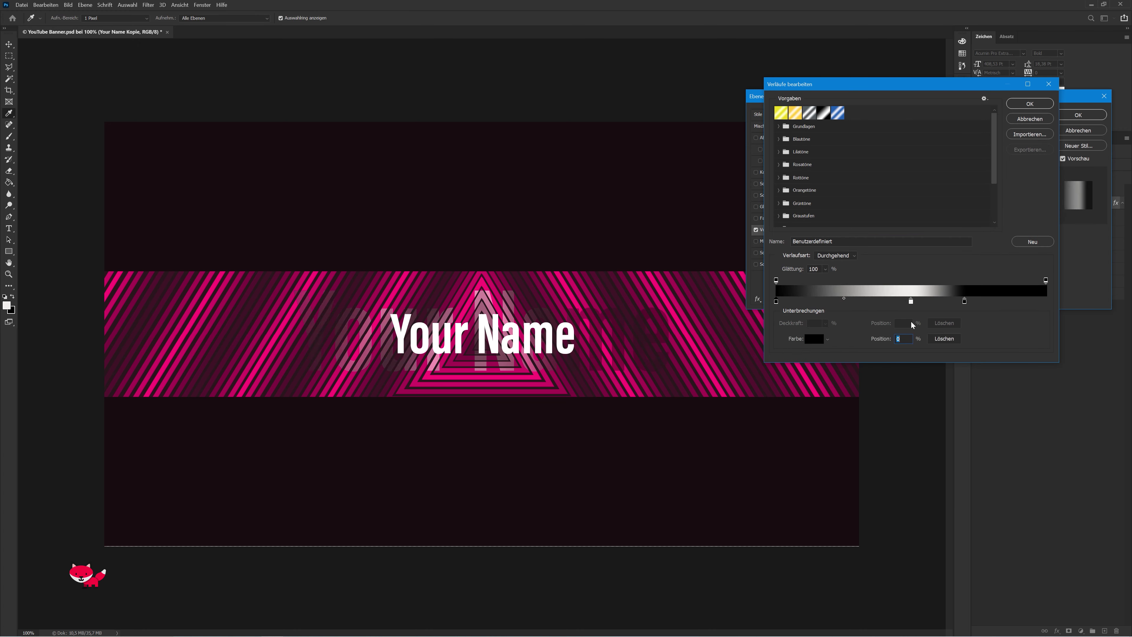
pyautogui.moveTo(964, 301); pyautogui.dragTo(932, 301)
pyautogui.click(1029, 103)
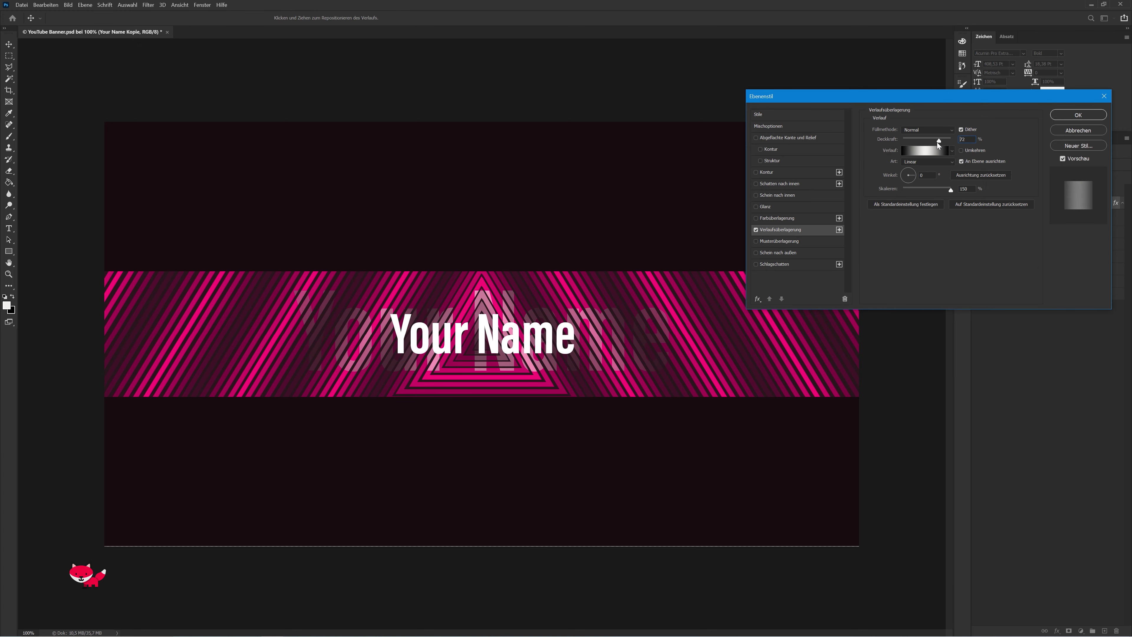
pyautogui.press('Return')
pyautogui.click(1042, 383)
# Add a 16 px outer glow with lowered opacity to the white 'Your Name' title
pyautogui.doubleClick(1069, 190)
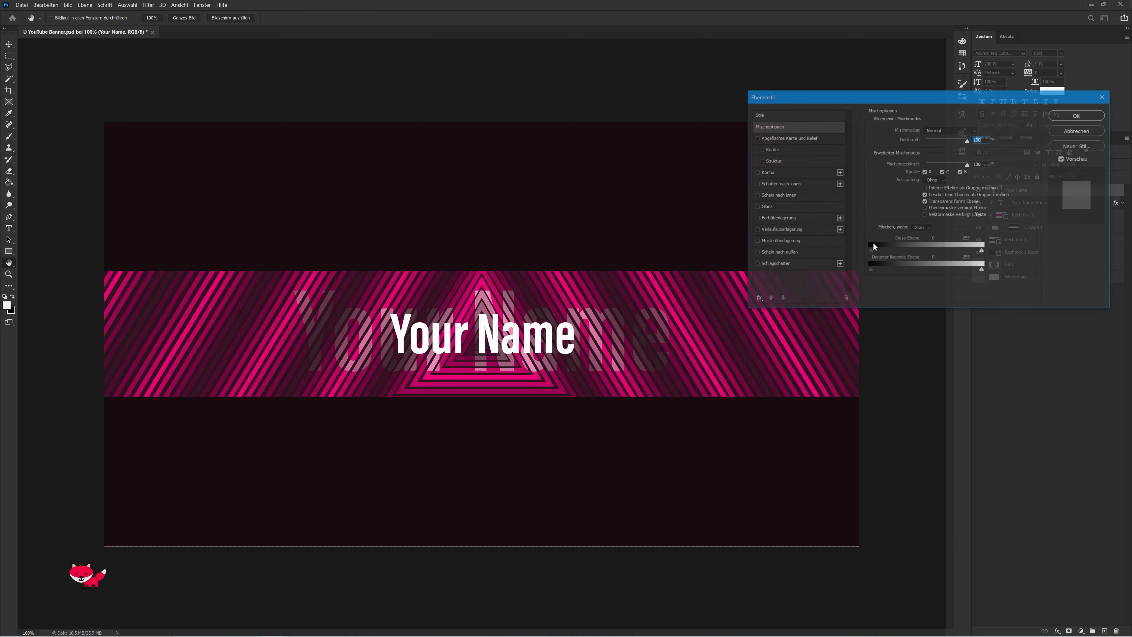
pyautogui.click(775, 264)
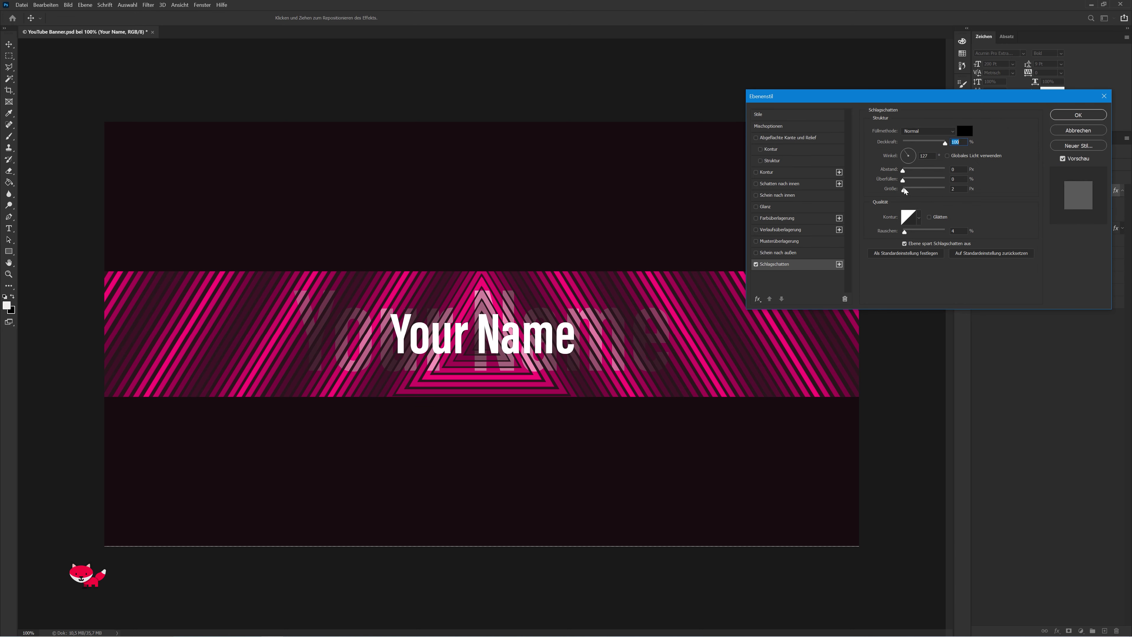
pyautogui.click(766, 253)
pyautogui.moveTo(903, 208); pyautogui.dragTo(908, 208)
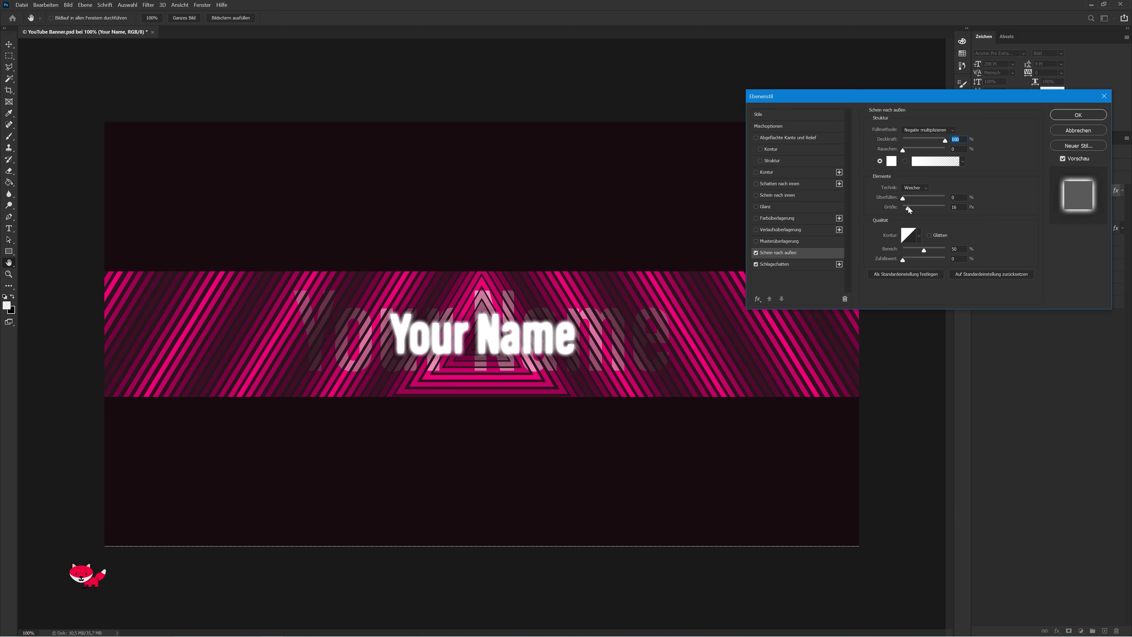
pyautogui.moveTo(906, 140); pyautogui.dragTo(908, 140)
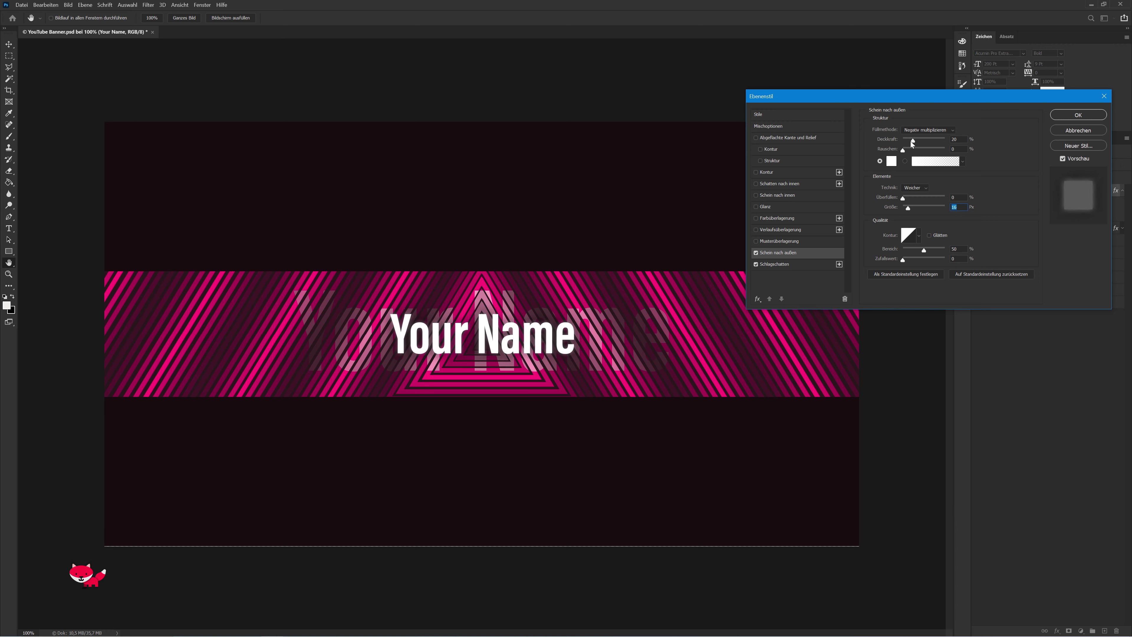
pyautogui.click(1068, 115)
pyautogui.hotkey('ctrl', '+')
# Re-centre the white 'Your Name' title on the banner
pyautogui.press('v')
pyautogui.click(202, 20)
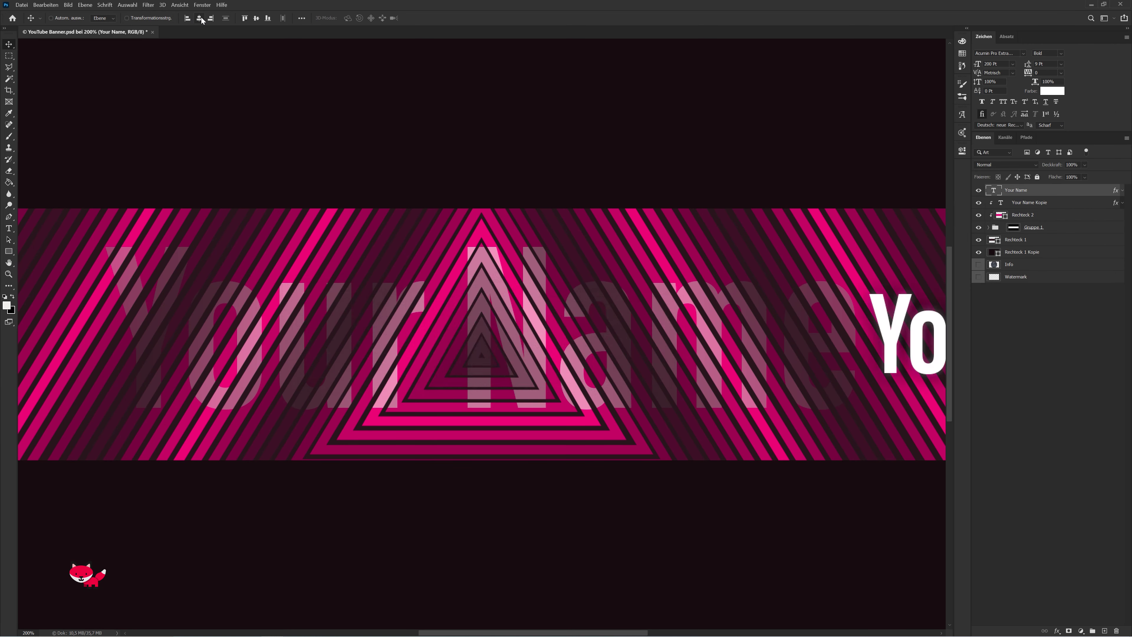
pyautogui.click(1047, 227)
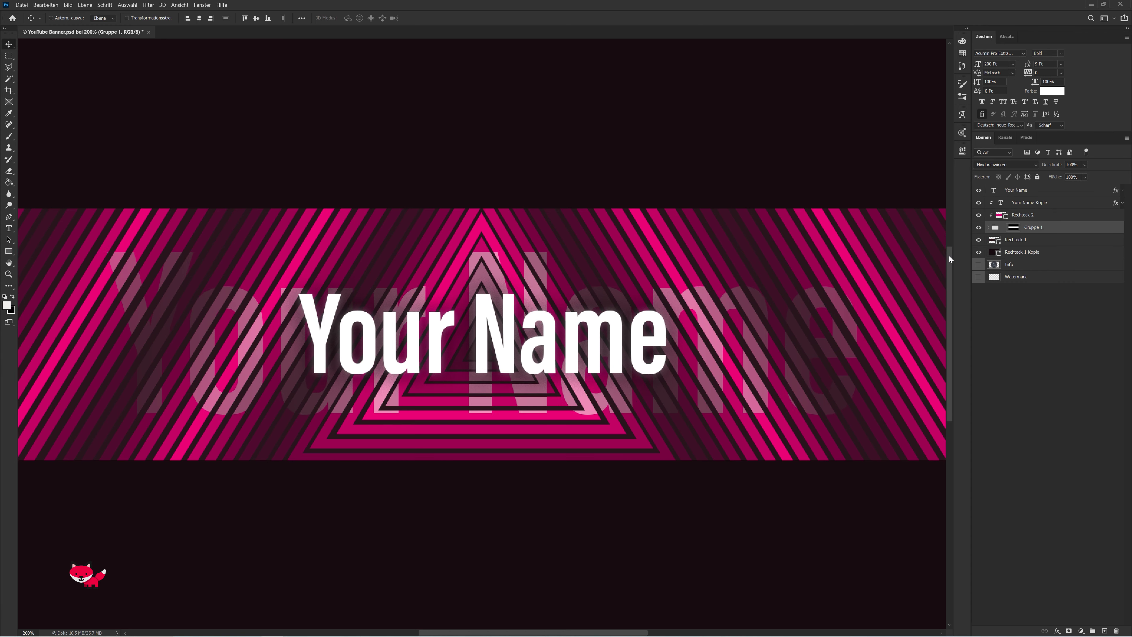
pyautogui.hotkey('ctrl', '-')
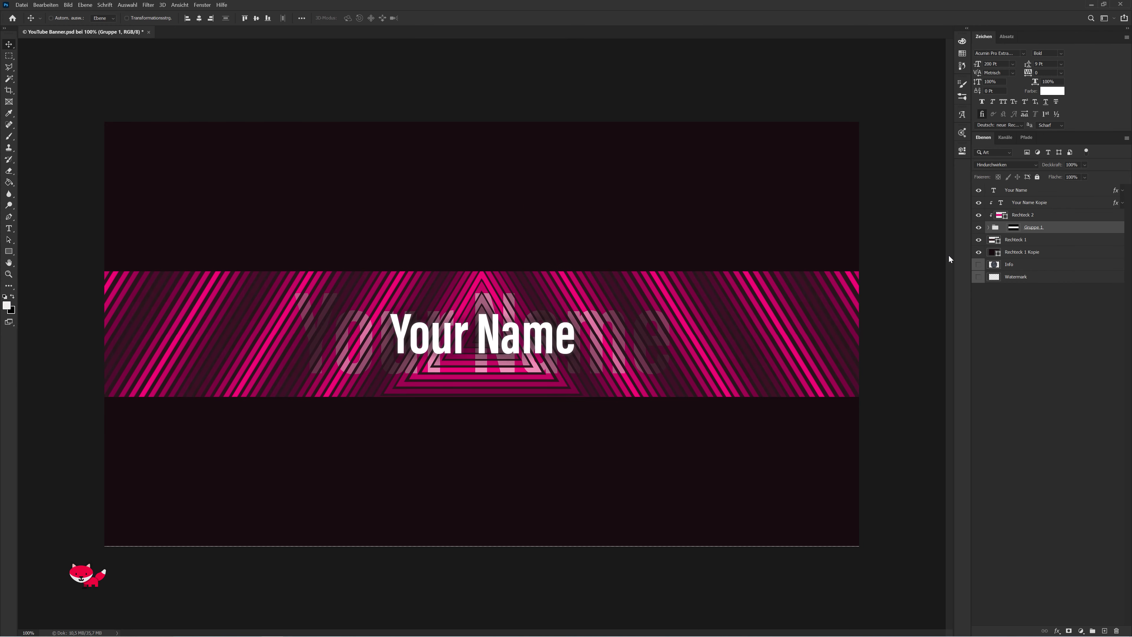
# Duplicate Gruppe 1, move the copy below Rechteck 1, and delete its layer mask
pyautogui.hotkey('ctrl', 'j')
pyautogui.moveTo(1033, 227); pyautogui.dragTo(1034, 246)
pyautogui.click(1025, 214)
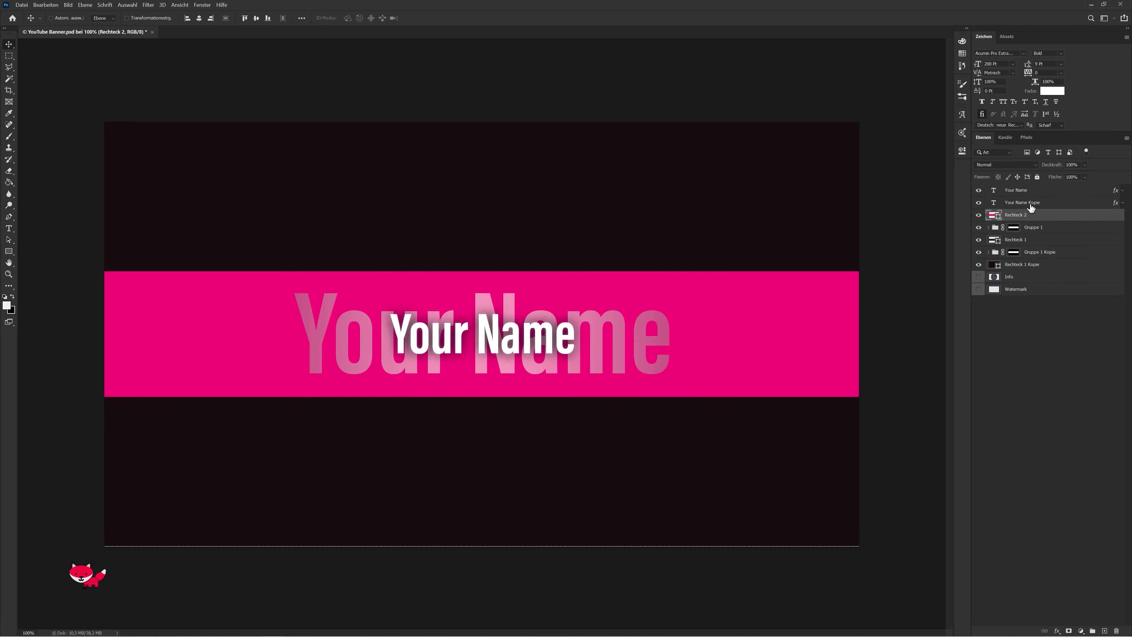
pyautogui.rightClick(1031, 206)
pyautogui.press('Escape')
pyautogui.rightClick(1025, 202)
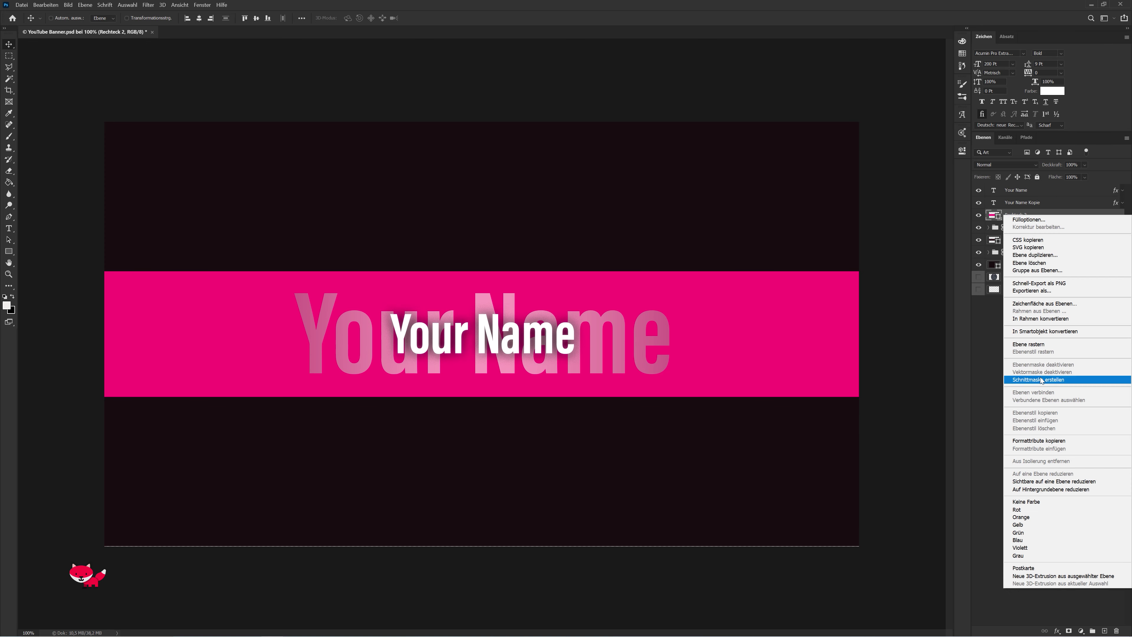
pyautogui.click(1026, 313)
pyautogui.rightClick(1013, 252)
pyautogui.click(1035, 254)
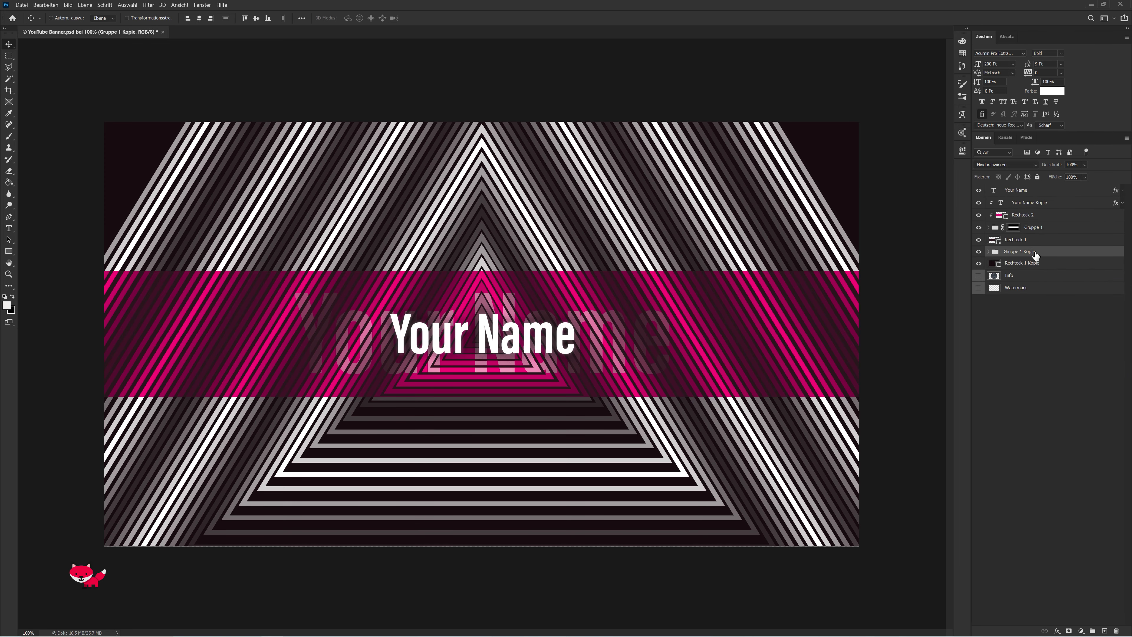
# Set the stripe copy to 5% opacity, then delete the faint background triangles
pyautogui.press('0')
pyautogui.press('5')
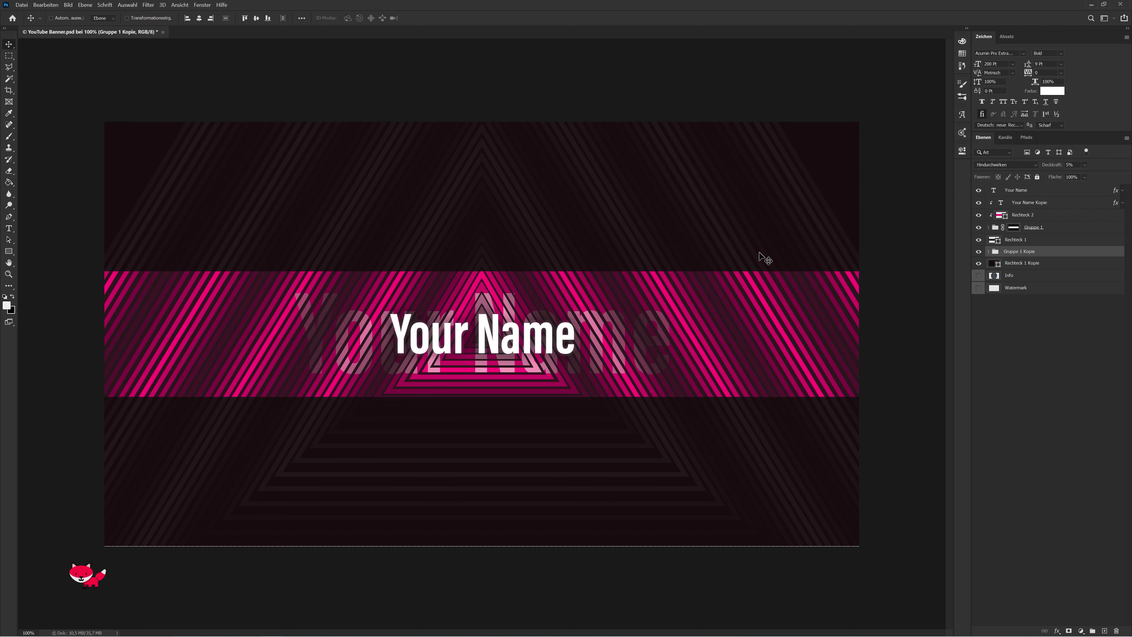
pyautogui.keyDown('ctrl'); pyautogui.click(646, 330); pyautogui.keyUp('ctrl')
pyautogui.hotkey('ctrl', '-')
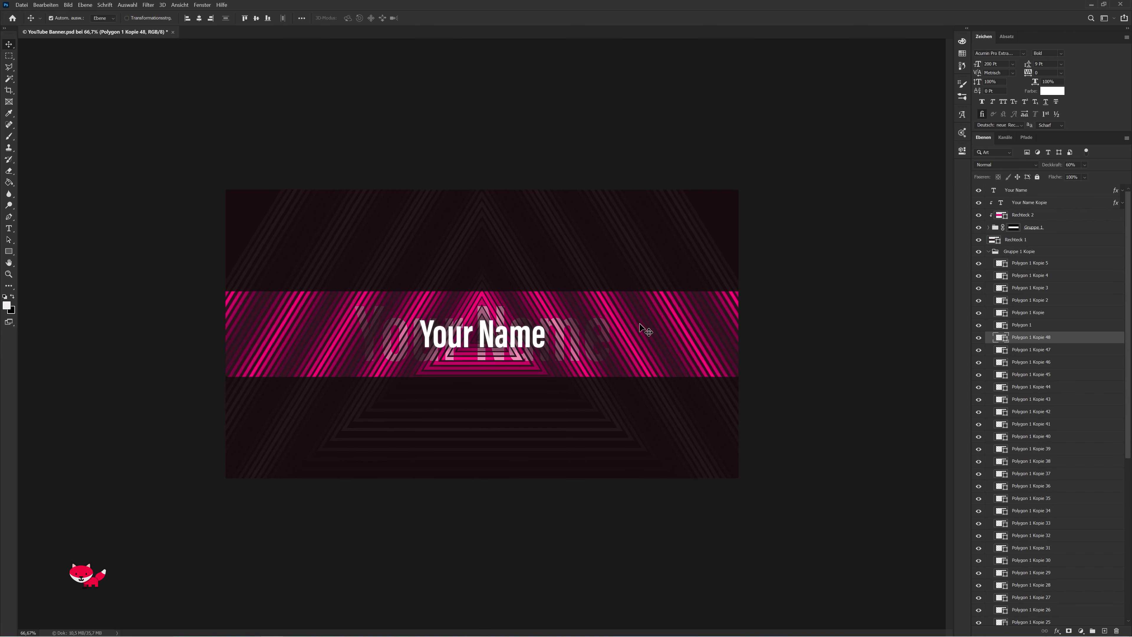
pyautogui.hotkey('ctrl', '+')
pyautogui.click(1019, 251)
pyautogui.press('Delete')
pyautogui.click(984, 361)
# Group the Your Name text and band layers into Gruppe 2
pyautogui.click(1016, 191)
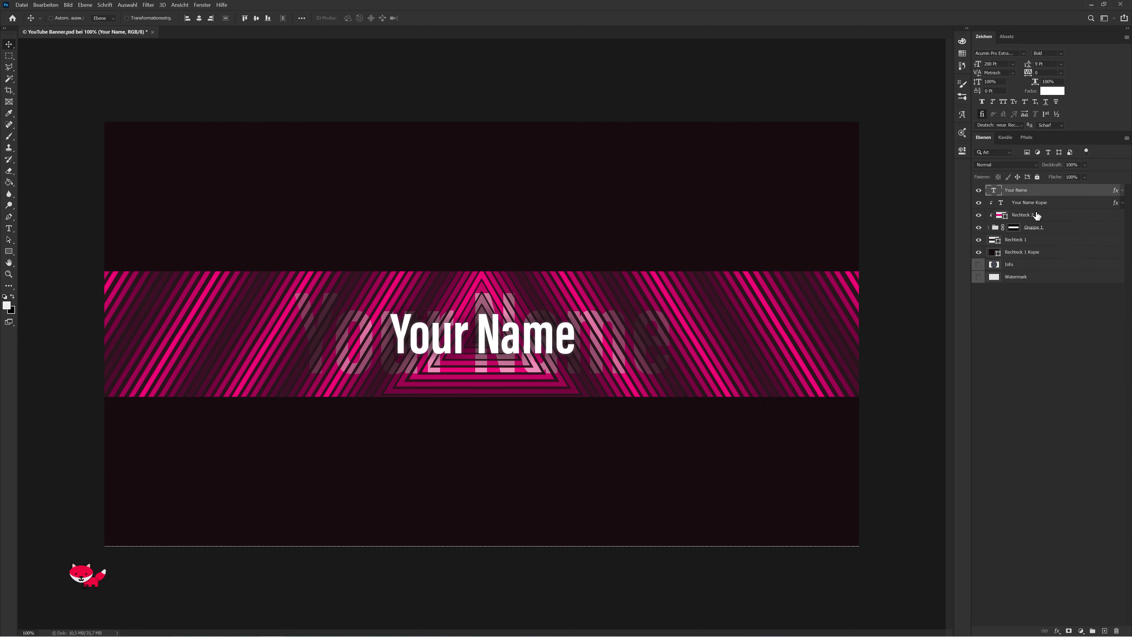
pyautogui.hotkey('ctrl', 'j')
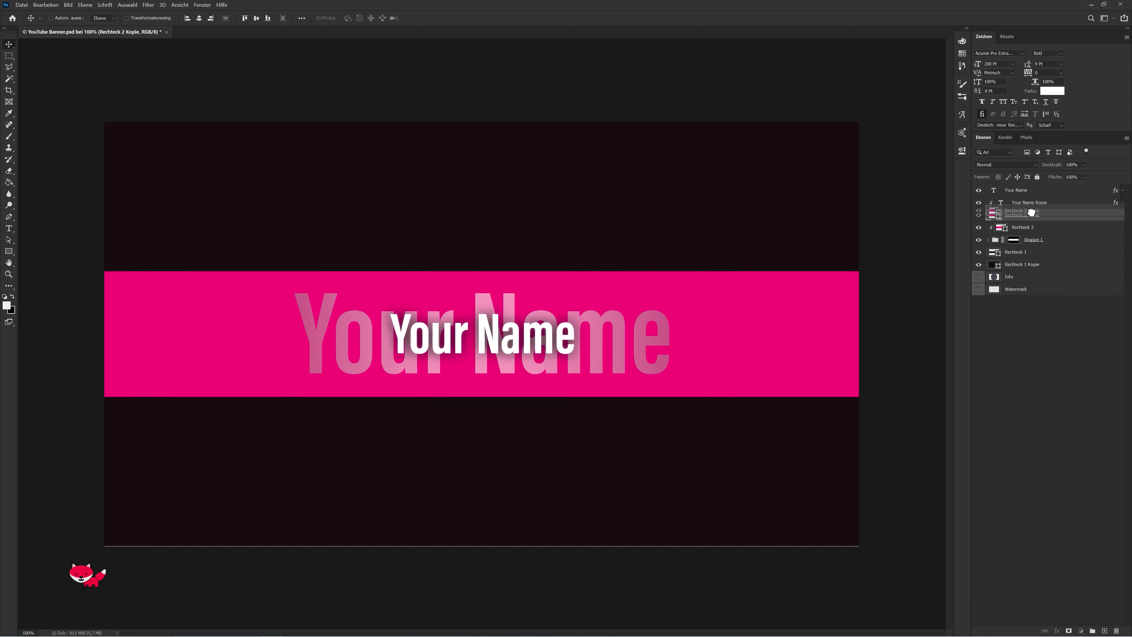
pyautogui.moveTo(1031, 212); pyautogui.dragTo(1028, 196)
pyautogui.hotkey('ctrl', 'g')
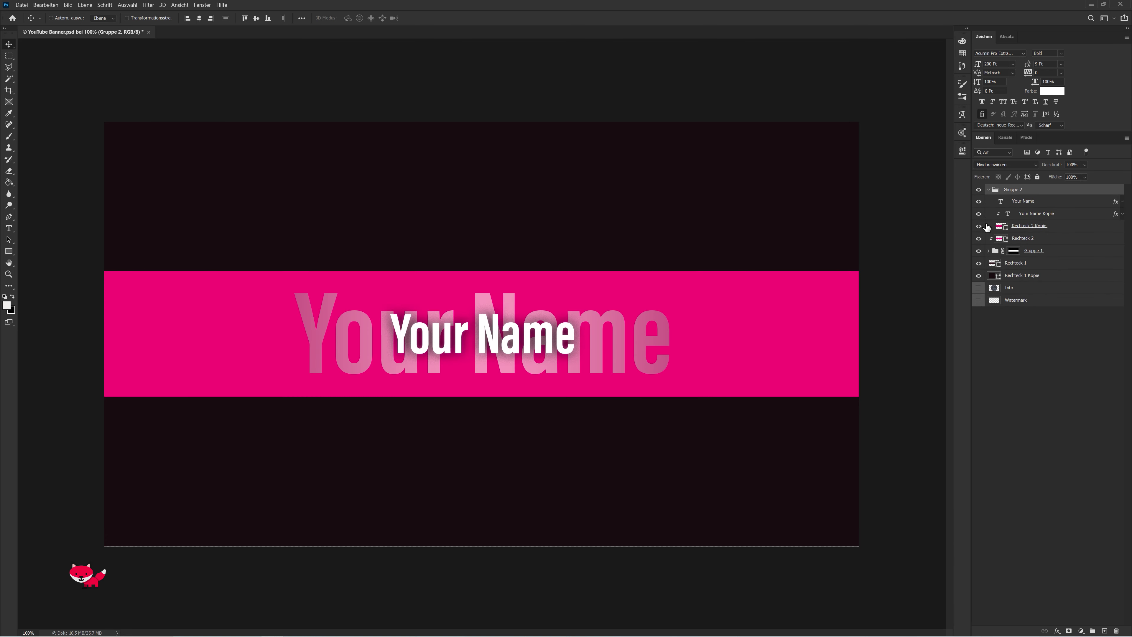
pyautogui.click(988, 189)
# Clip the stripe group to the pink band and delete the extra stripe copy
pyautogui.click(1025, 225)
pyautogui.moveTo(1041, 248); pyautogui.dragTo(1039, 225)
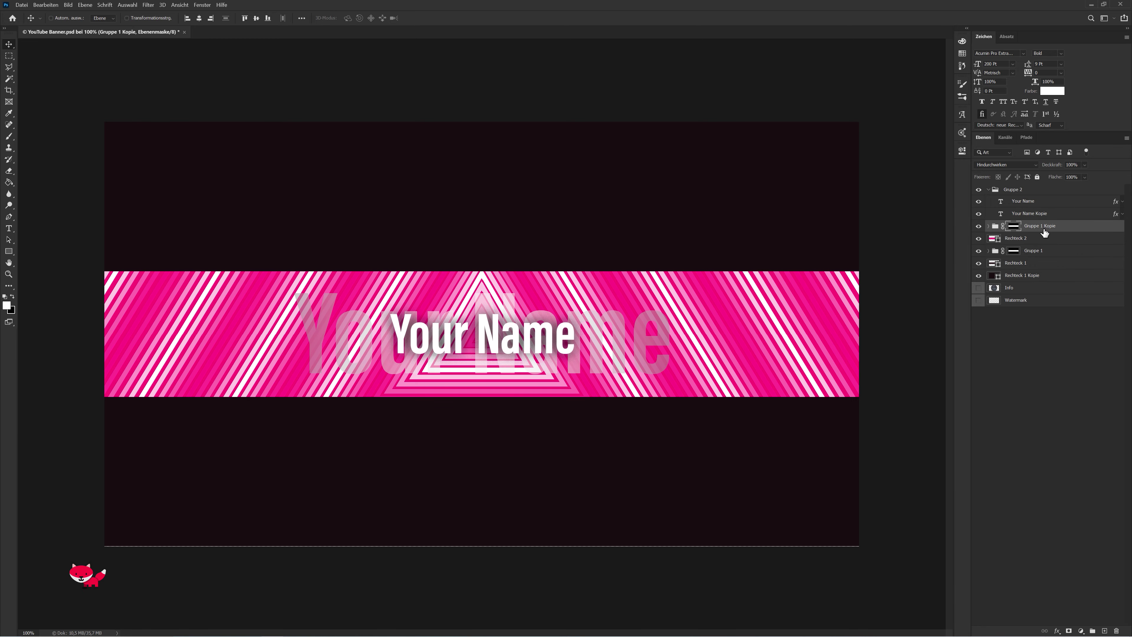
pyautogui.rightClick(1039, 226)
pyautogui.press('Escape')
pyautogui.rightClick(1039, 226)
pyautogui.press('Escape')
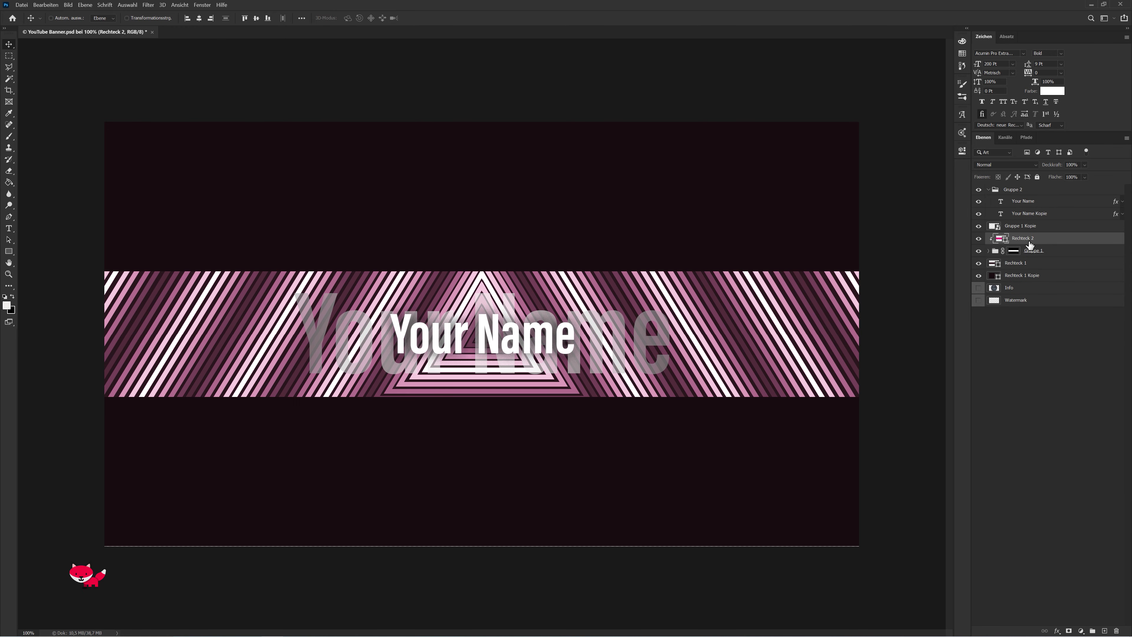
pyautogui.rightClick(1025, 226)
pyautogui.click(1048, 394)
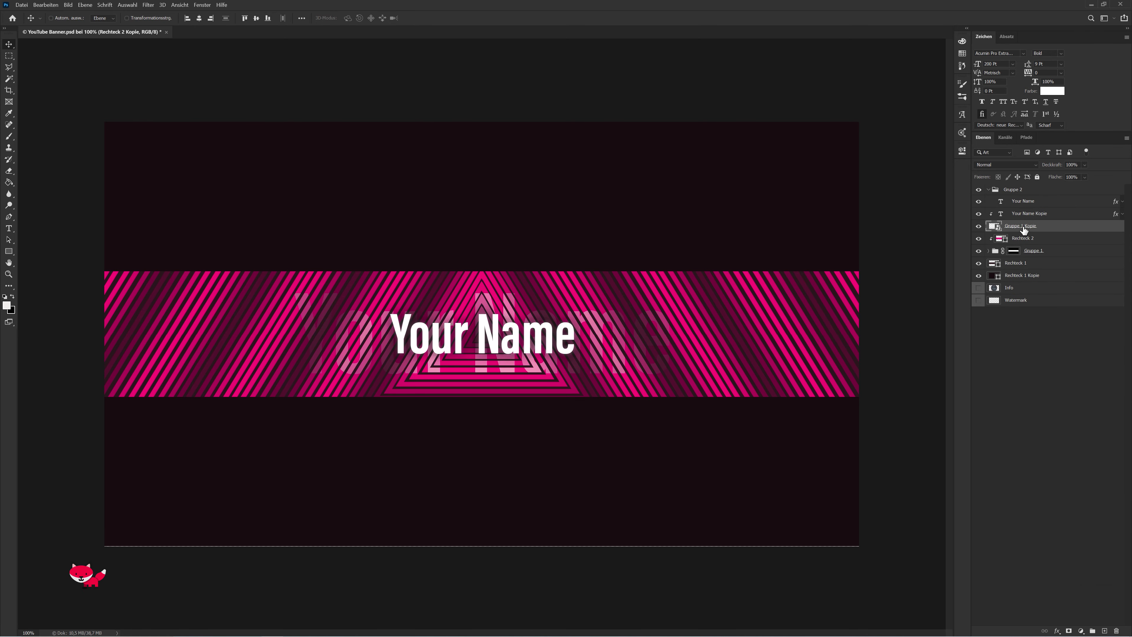
pyautogui.press('Delete')
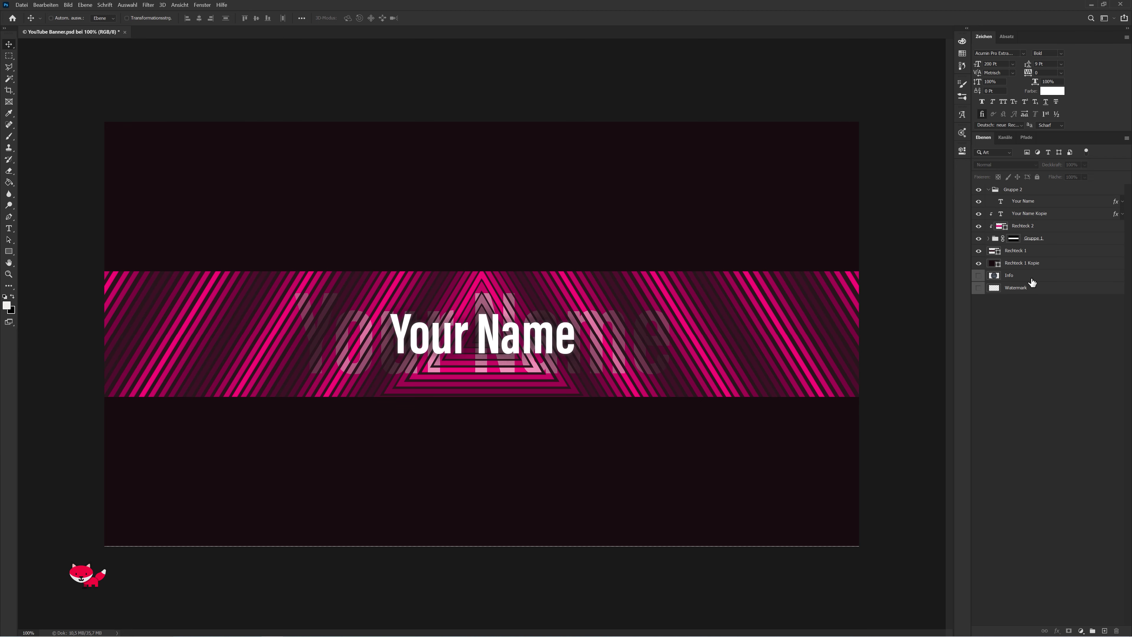
# Create another layer group named 'Text 2'
pyautogui.doubleClick(1003, 191)
pyautogui.write('Text')
pyautogui.rightClick(1018, 184)
pyautogui.click(1039, 516)
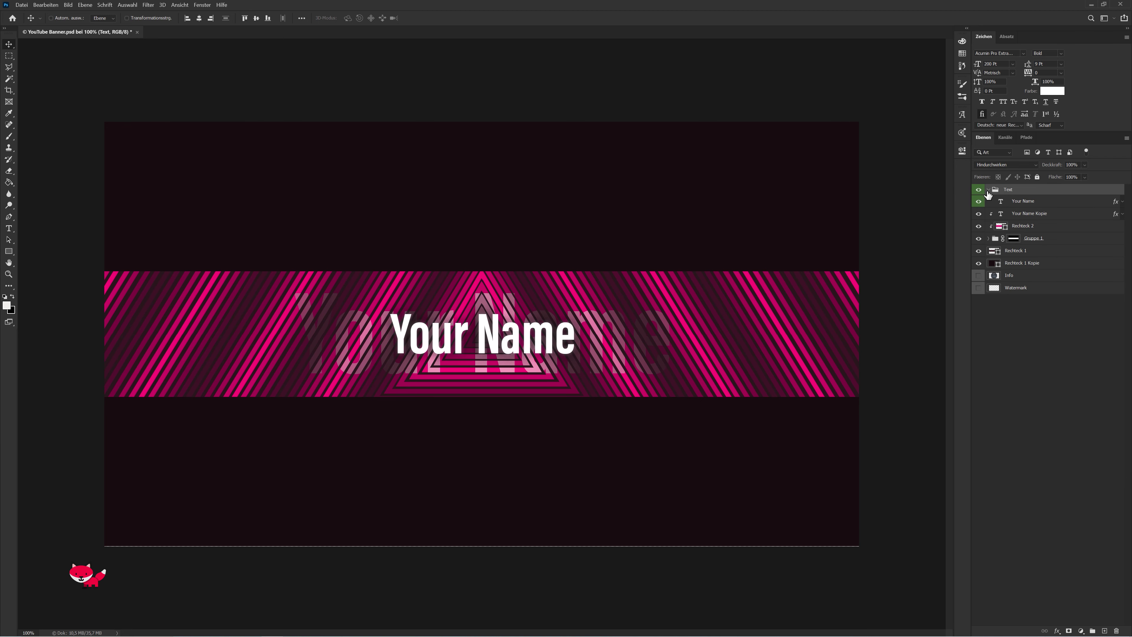
pyautogui.doubleClick(1008, 200)
pyautogui.write('Text 2')
pyautogui.press('Return')
# Rename the layers 'Overlay' and 'Triangles', giving BG and Triangles red colour labels
pyautogui.click(1020, 214)
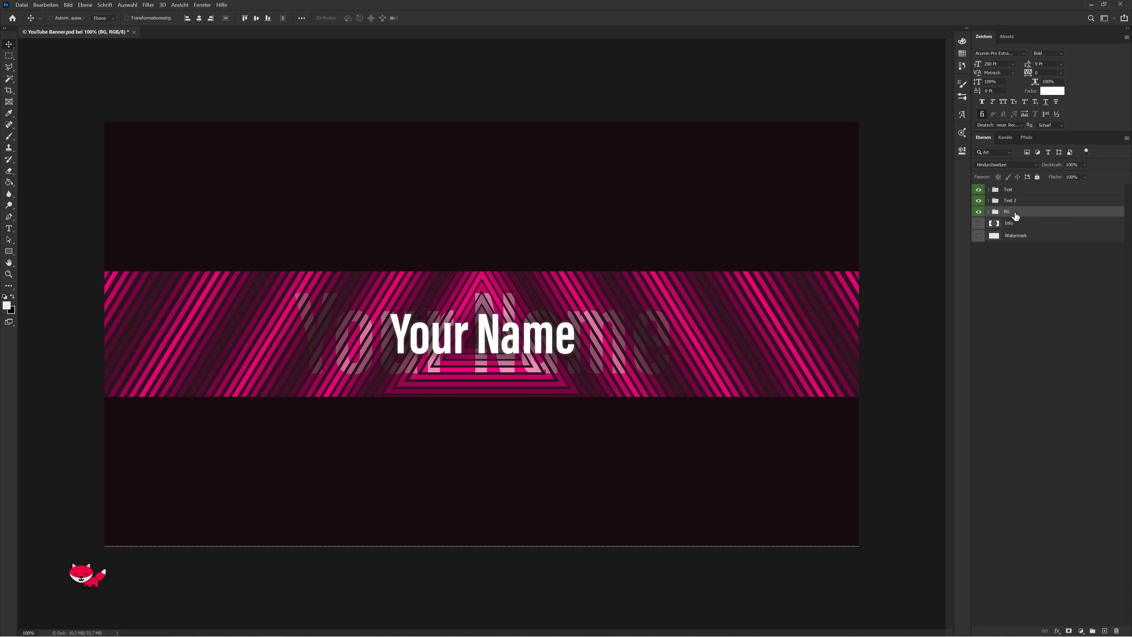
pyautogui.rightClick(1016, 216)
pyautogui.click(1039, 521)
pyautogui.doubleClick(1024, 213)
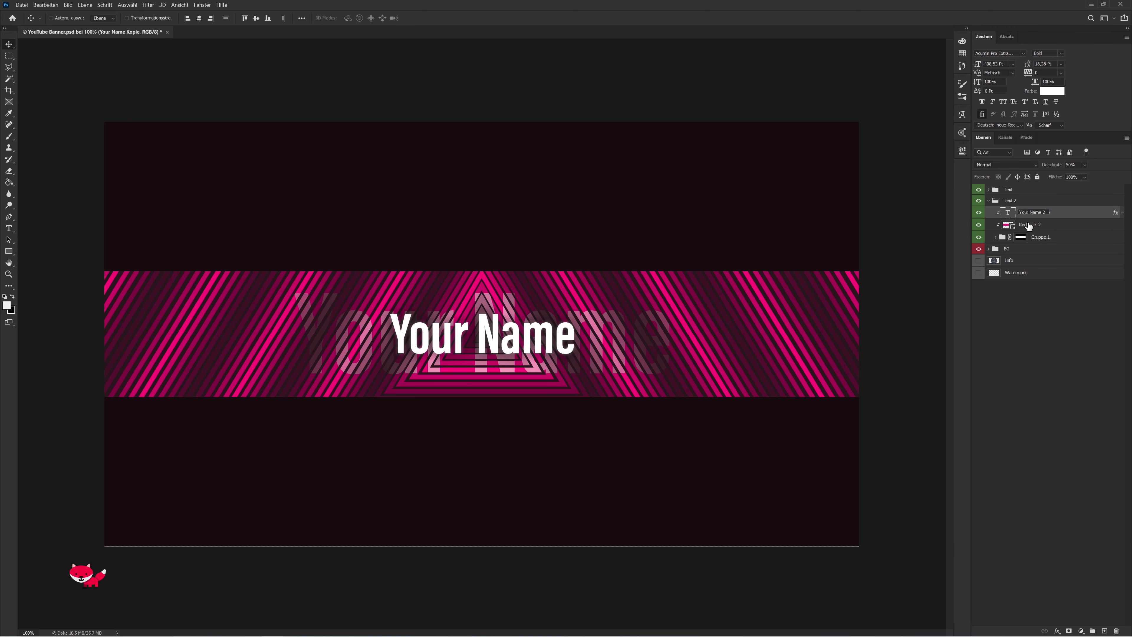
pyautogui.doubleClick(1028, 225)
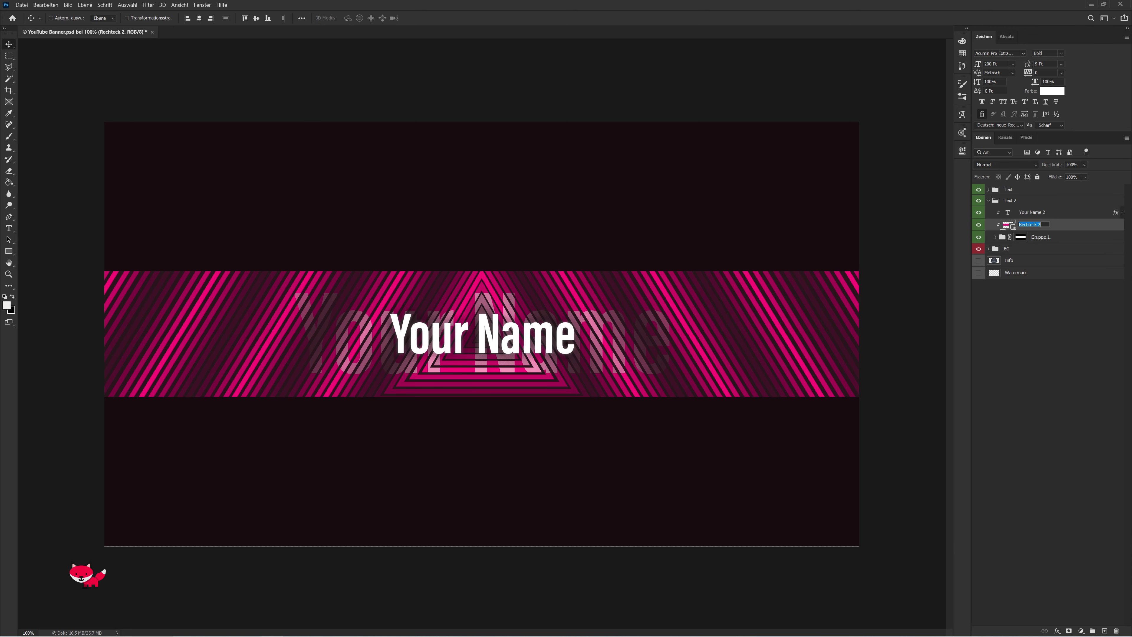
pyautogui.write('Overlay')
pyautogui.press('Tab')
pyautogui.write('Triangles')
pyautogui.rightClick(1025, 236)
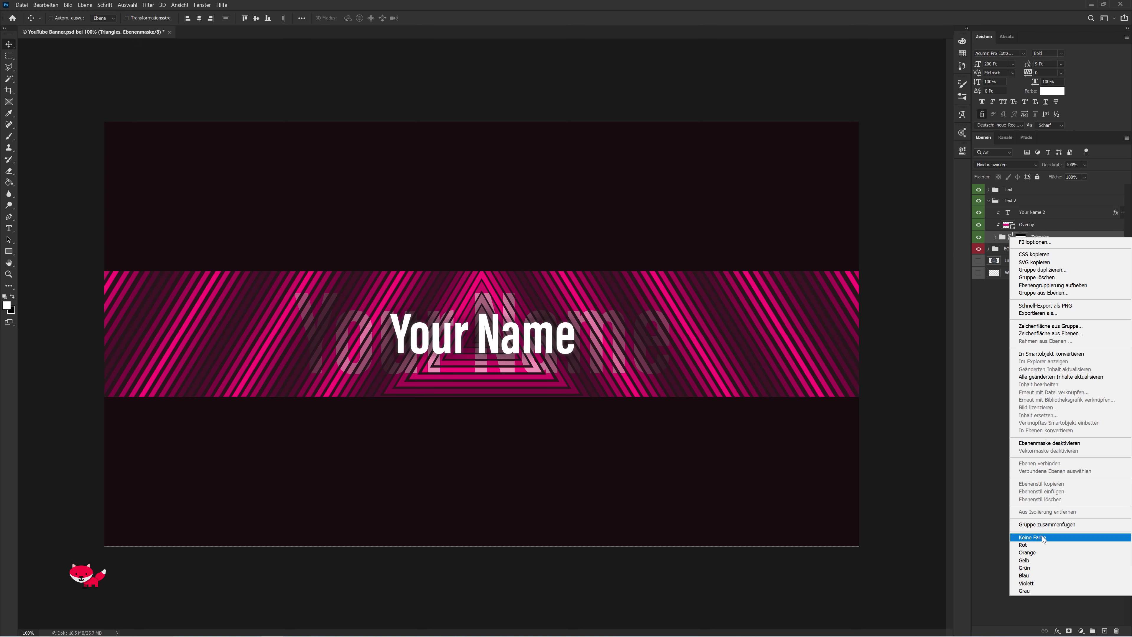
pyautogui.click(1025, 548)
# Name the polygon layers inside Triangles 1 through 48
pyautogui.click(995, 237)
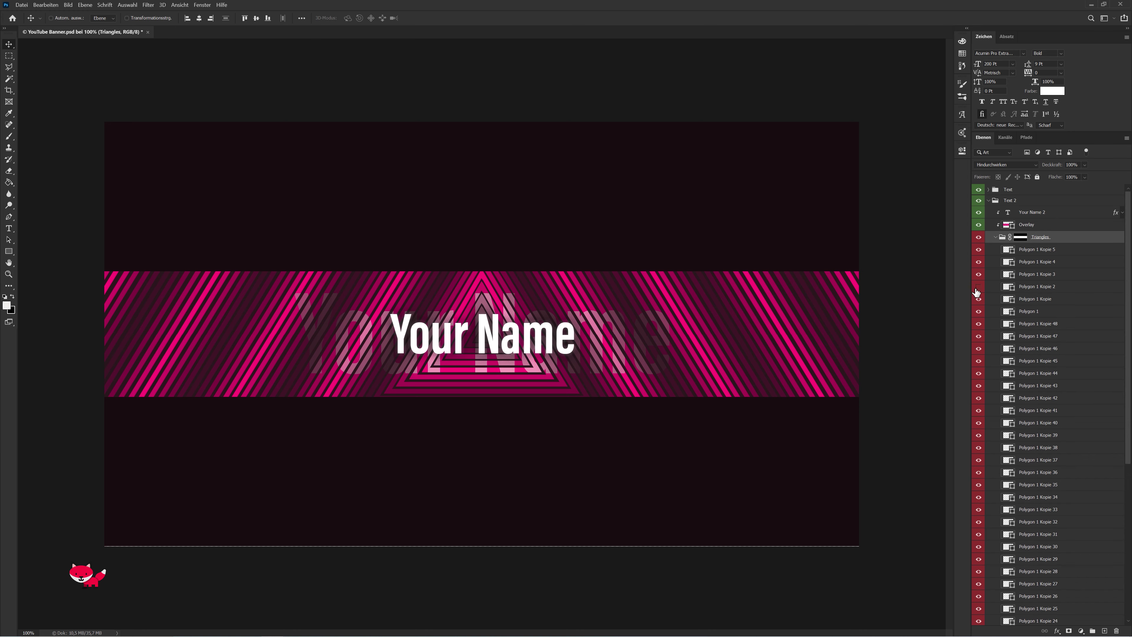
pyautogui.doubleClick(1025, 250)
pyautogui.write('1\t2\t')
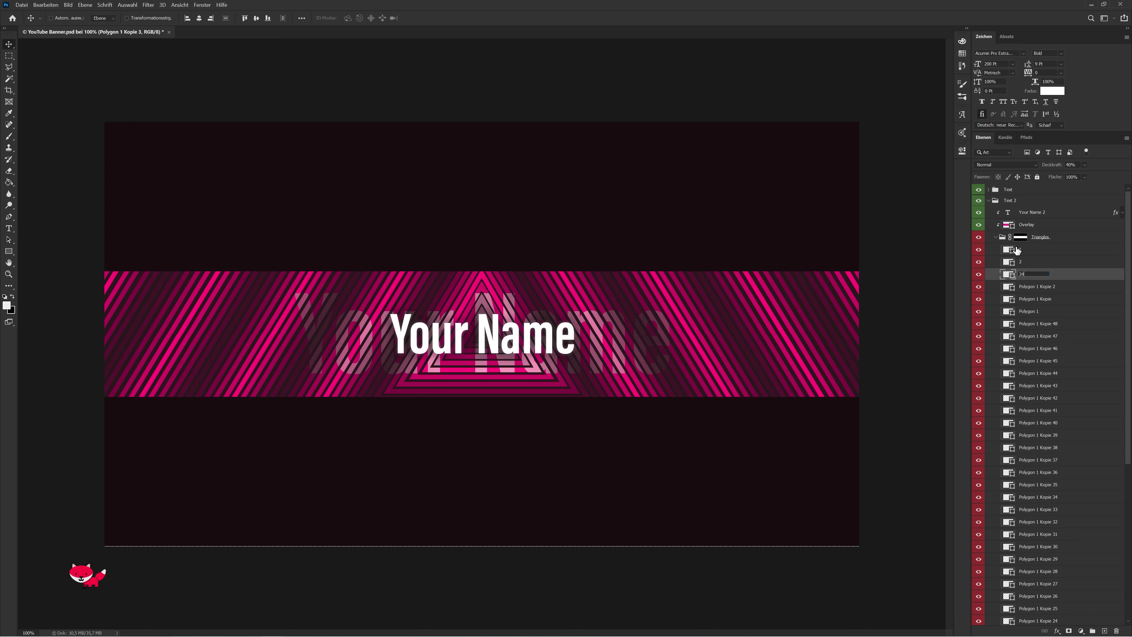
pyautogui.write('3\t4\t5\t6')
pyautogui.press('Return')
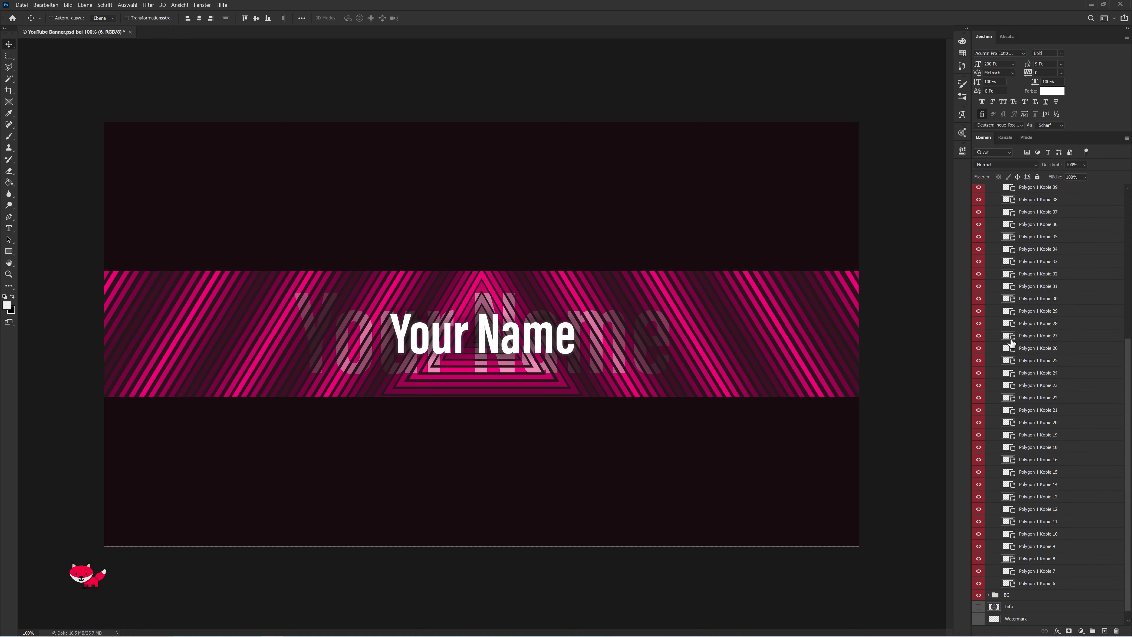
pyautogui.scroll(-3, 1025, 312)
pyautogui.doubleClick(1038, 241)
pyautogui.write('7\t8\t9\t10\t11\t12\t13\t14\t15\t16\t17\t18\t')
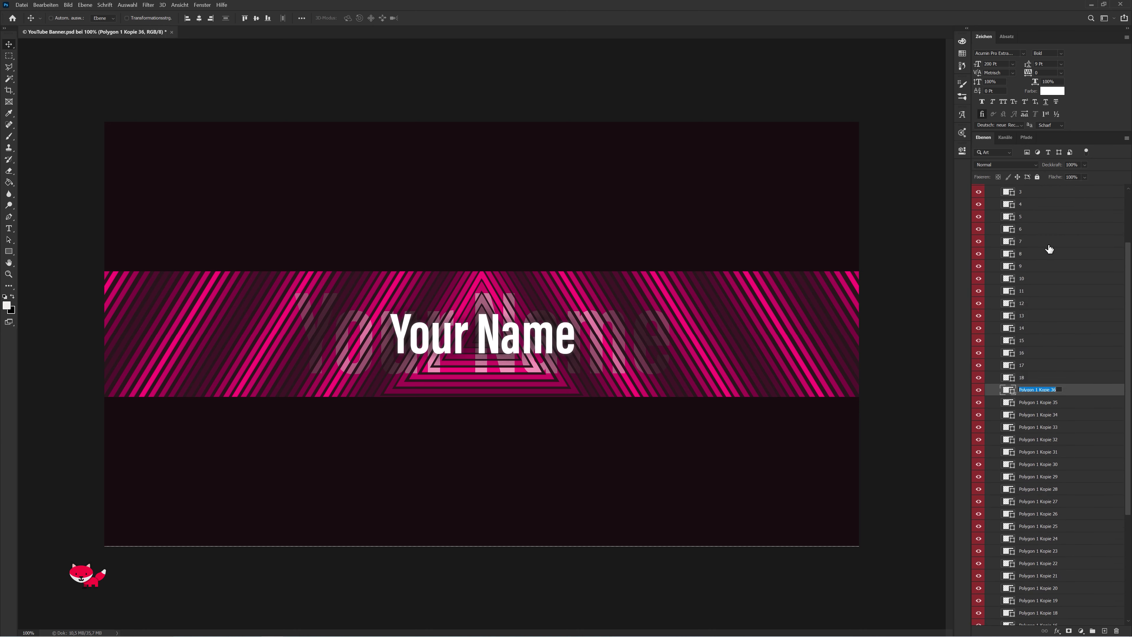
pyautogui.write('19\t20\t21\t22\t23\t24\t25\t26\t27\t28\t29\t30\t')
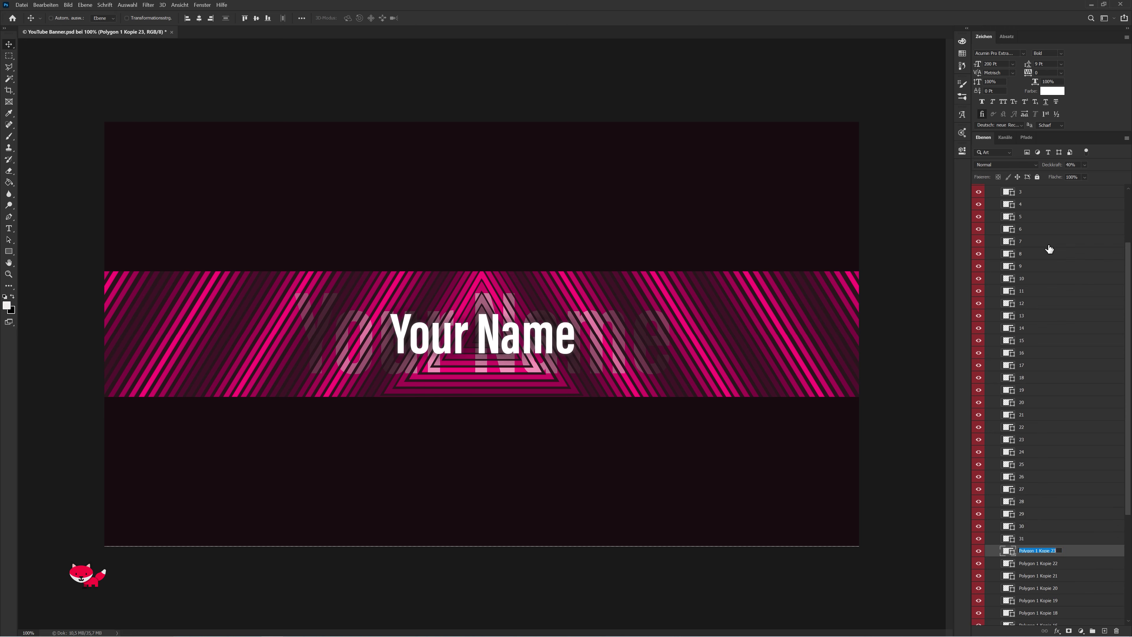
pyautogui.write('31\t32\t33\t34\t35\t36\t37\t38')
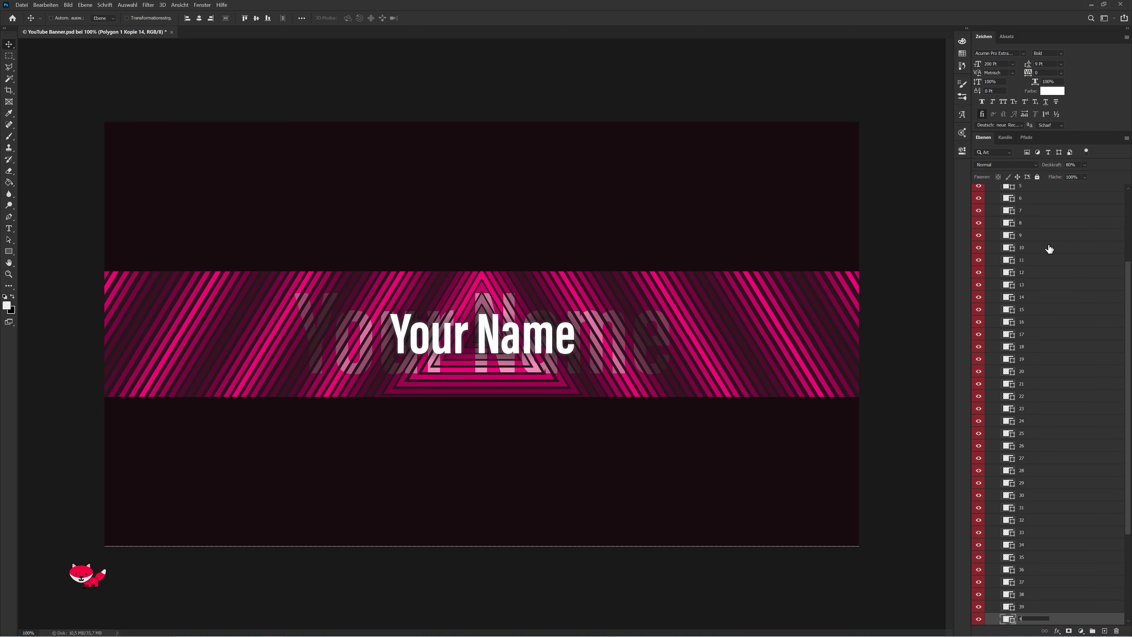
pyautogui.press('Return')
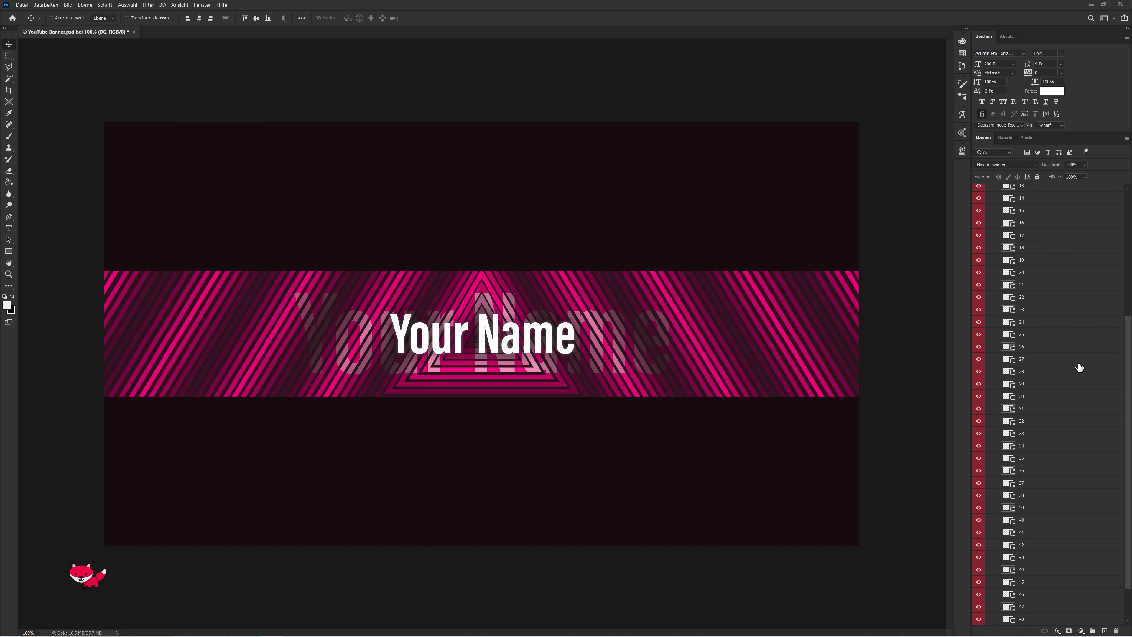
pyautogui.scroll(10, 1079, 369)
# Collapse all layer groups, including Text 2
pyautogui.rightClick(1079, 221)
pyautogui.click(1061, 517)
pyautogui.click(991, 201)
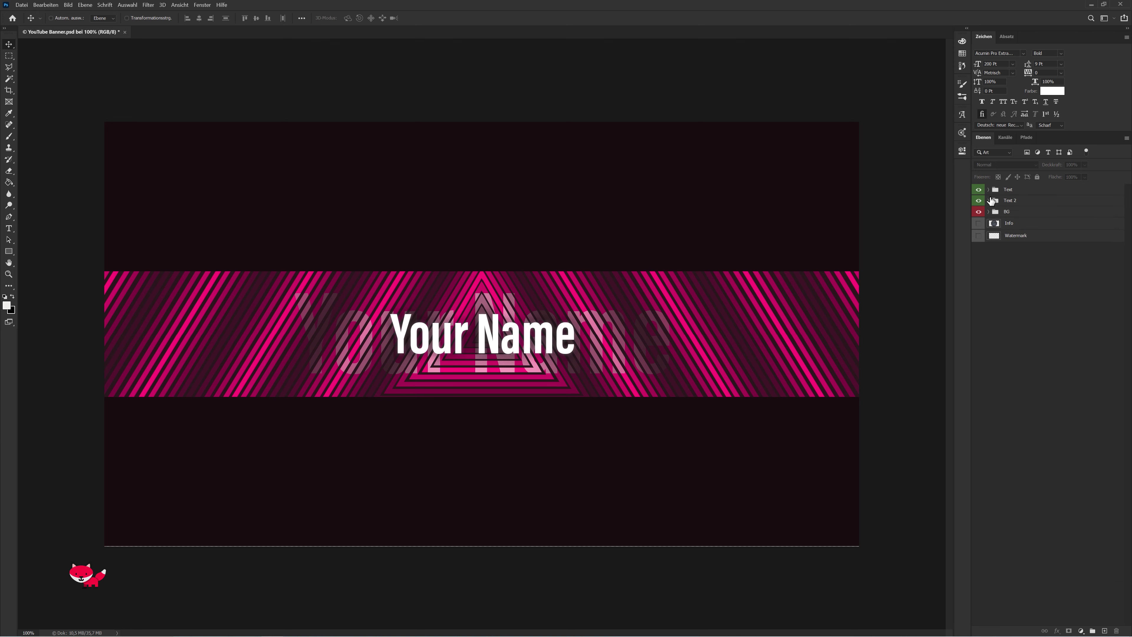
pyautogui.click(1080, 630)
# Add a red-shifting Hue/Saturation layer 'Change Color' with blue label; move Info/Watermark to top
pyautogui.click(1070, 541)
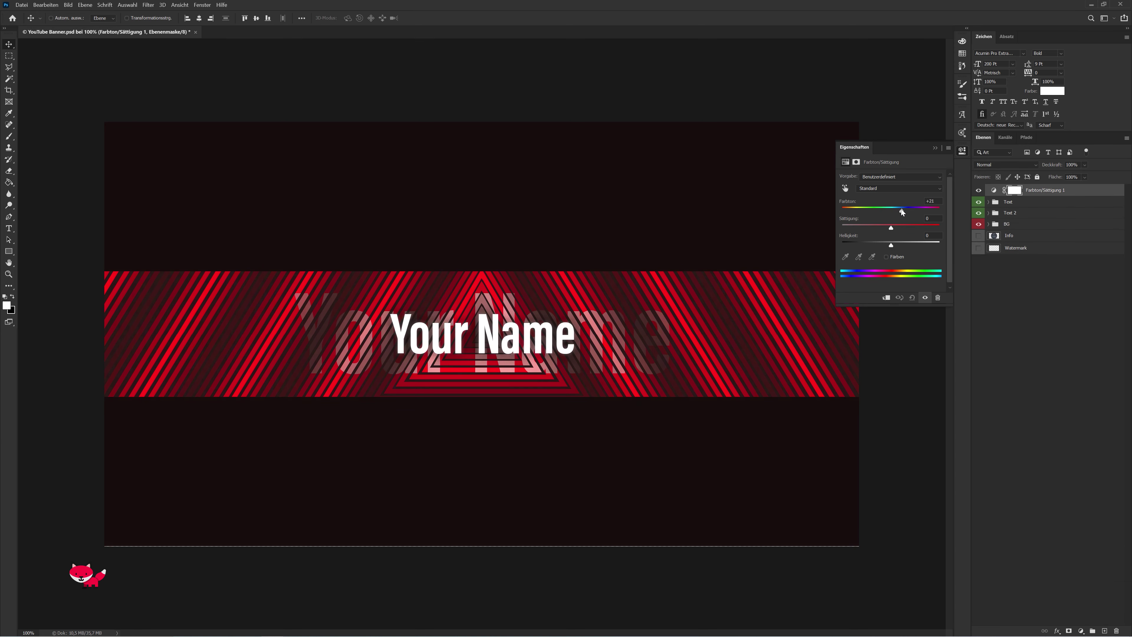
pyautogui.click(1032, 192)
pyautogui.write('Change Co')
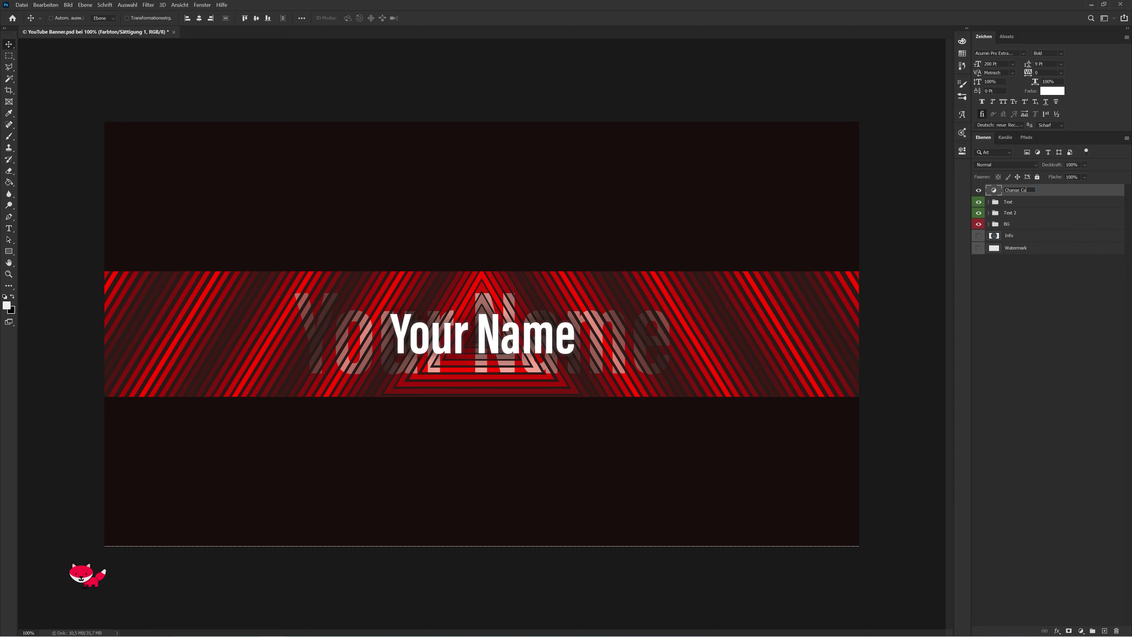
pyautogui.write('lor')
pyautogui.press('Return')
pyautogui.rightClick(1001, 190)
pyautogui.click(1025, 508)
pyautogui.moveTo(1016, 248); pyautogui.dragTo(985, 207)
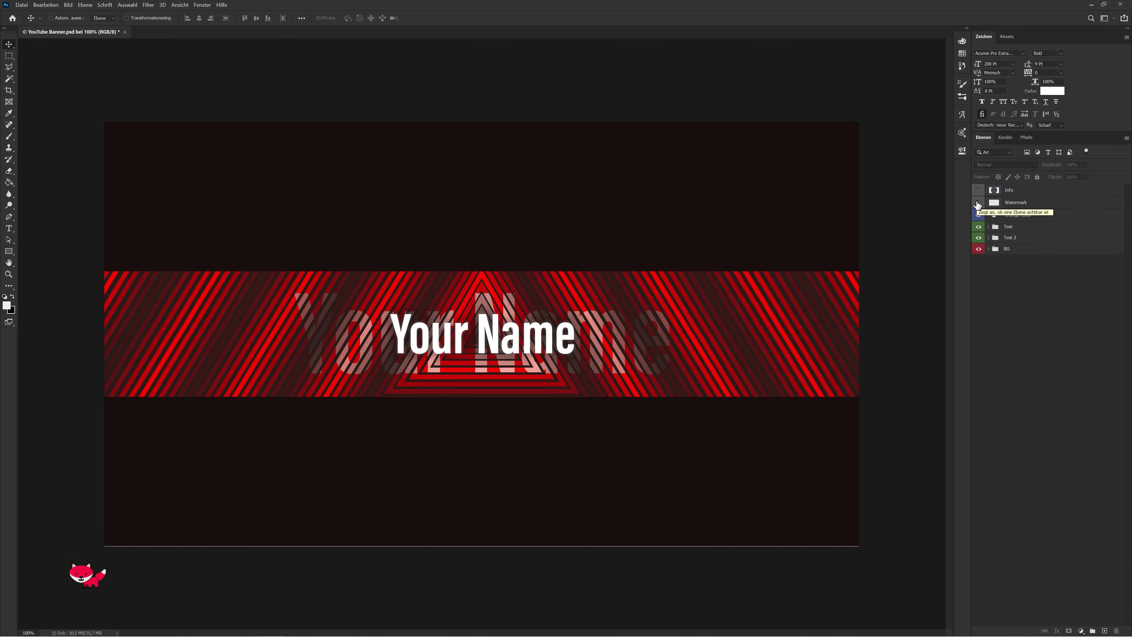
# Draw a three-sided polygon, centre it, and move it into the BG group
pyautogui.rightClick(12, 254)
pyautogui.click(45, 277)
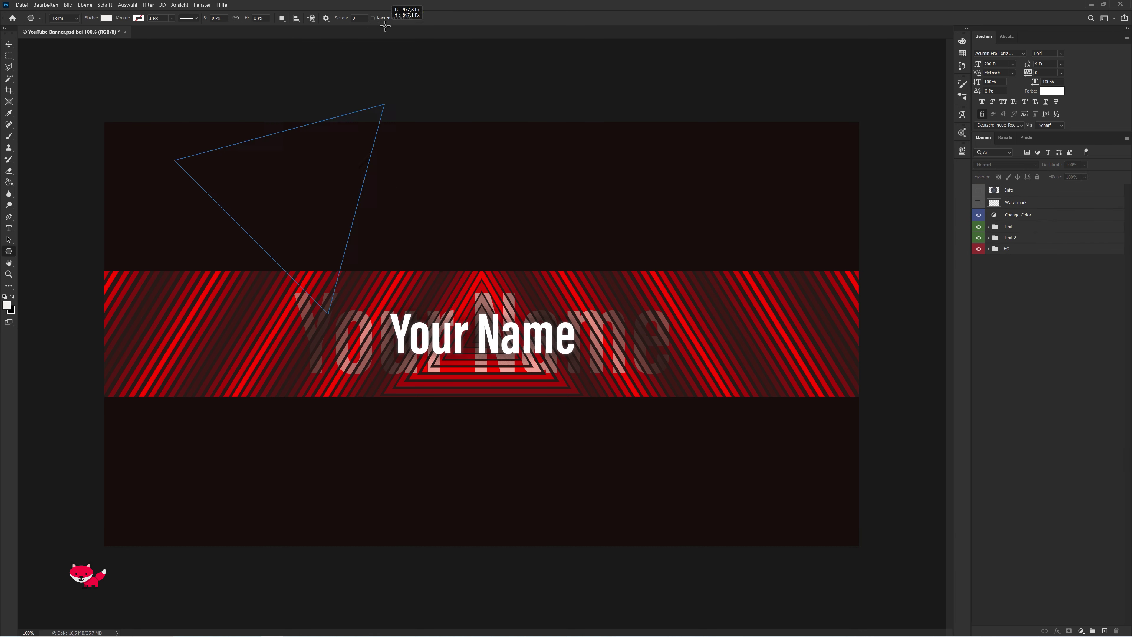
pyautogui.moveTo(432, 216); pyautogui.dragTo(312, 31)
pyautogui.press('v')
pyautogui.click(199, 19)
pyautogui.moveTo(1016, 257)
pyautogui.mouseDown()
pyautogui.moveTo(997, 262)
pyautogui.moveTo(999, 279)
pyautogui.mouseUp()
# Give the triangle no fill and a white 162 px outline
pyautogui.press('u')
pyautogui.click(107, 18)
pyautogui.click(46, 34)
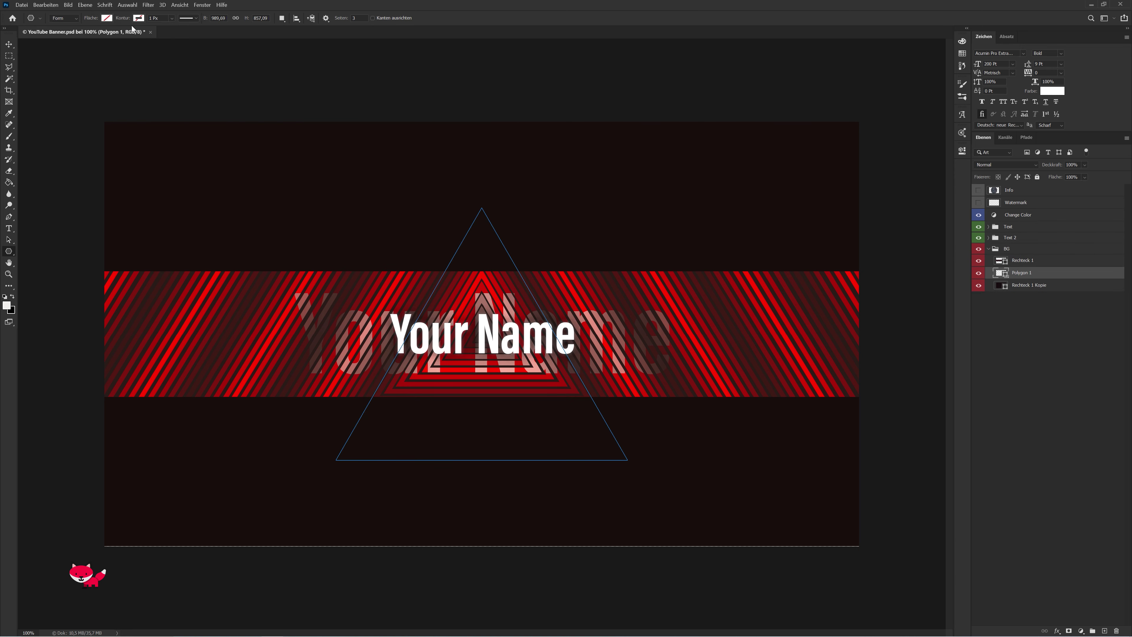
pyautogui.moveTo(132, 26); pyautogui.dragTo(195, 23)
pyautogui.click(139, 18)
pyautogui.click(89, 51)
# Enlarge the outlined triangle to fill most of the banner height
pyautogui.press('v')
pyautogui.hotkey('ctrl', 't')
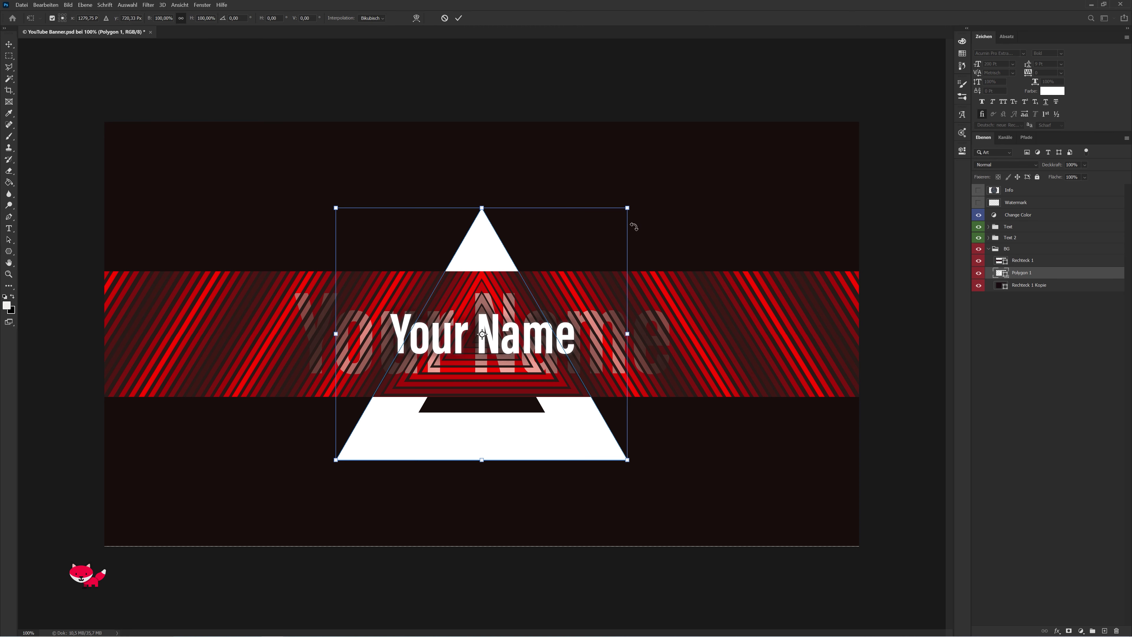
pyautogui.moveTo(630, 213)
pyautogui.mouseDown()
pyautogui.moveTo(715, 159)
pyautogui.moveTo(567, 260)
pyautogui.mouseUp()
pyautogui.press('Return')
# Duplicate the triangle and shrink the copy into a smaller inner triangle
pyautogui.hotkey('ctrl', 'j')
pyautogui.hotkey('ctrl', 't')
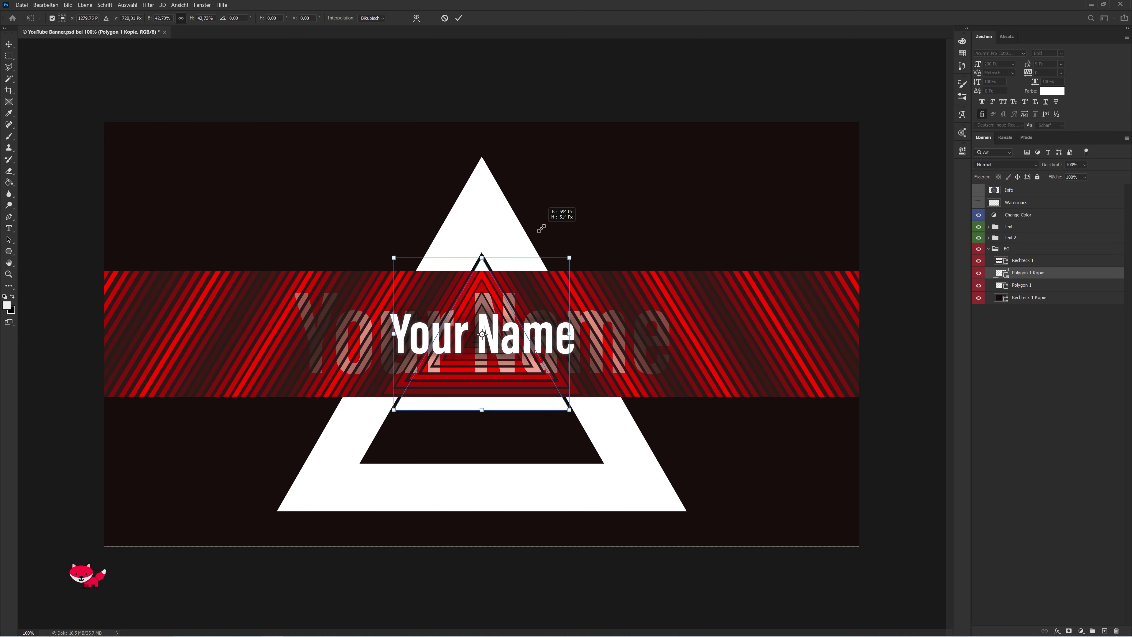
pyautogui.moveTo(481, 413); pyautogui.dragTo(479, 453)
pyautogui.moveTo(566, 359); pyautogui.dragTo(593, 361)
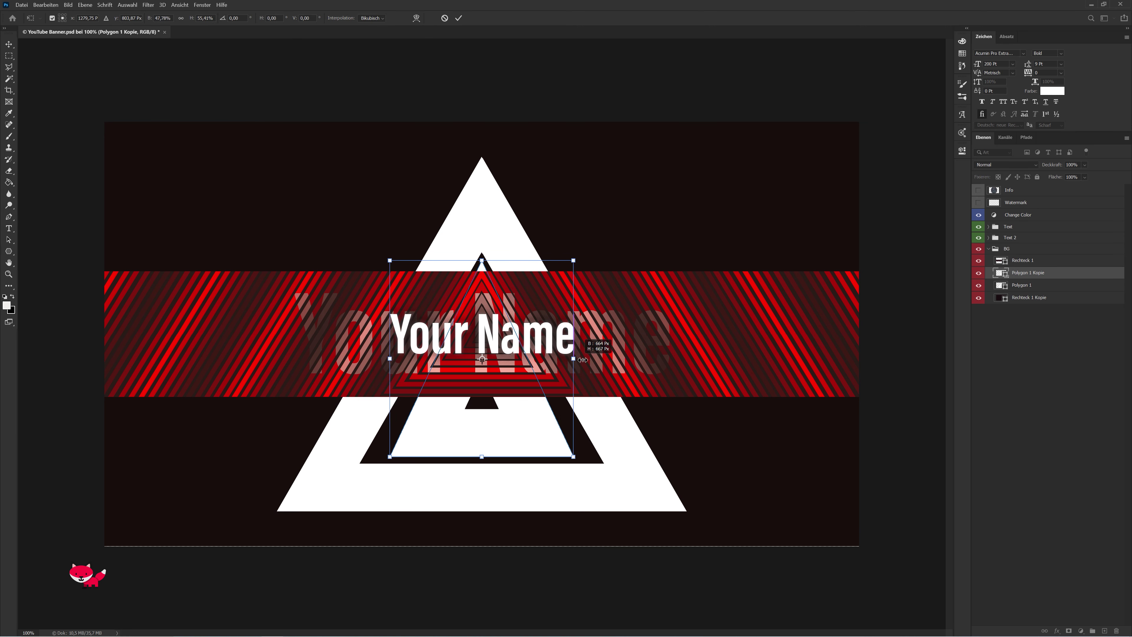
pyautogui.press('Return')
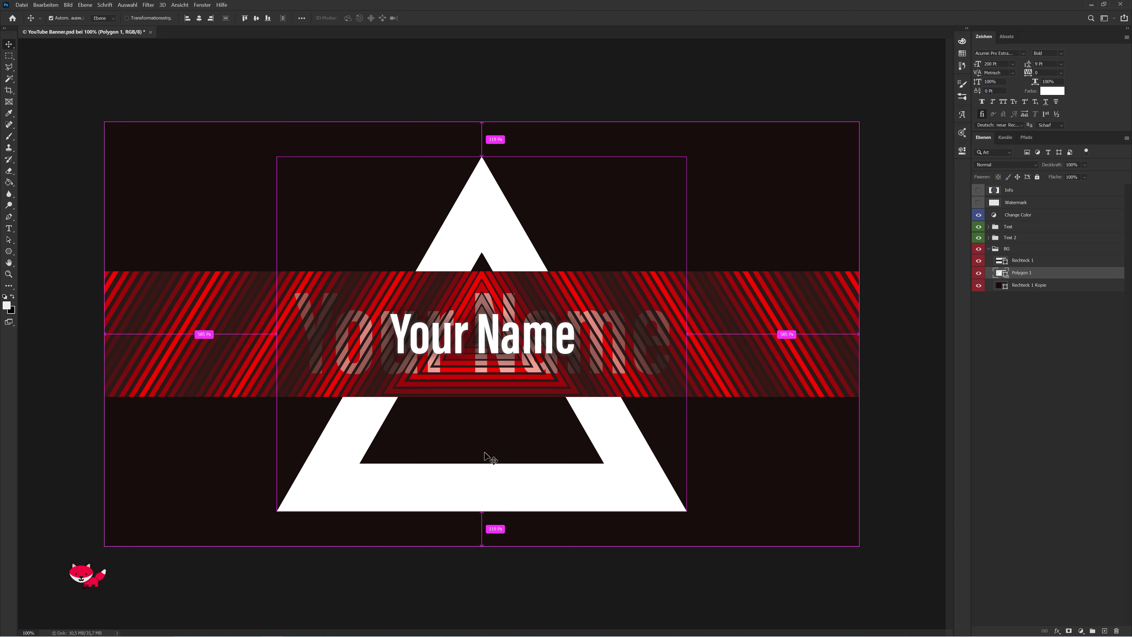
# Lower both triangles' opacity so they turn faint, and nudge them into position
pyautogui.keyDown('shift'); pyautogui.click(1021, 285); pyautogui.keyUp('shift')
pyautogui.press('1')
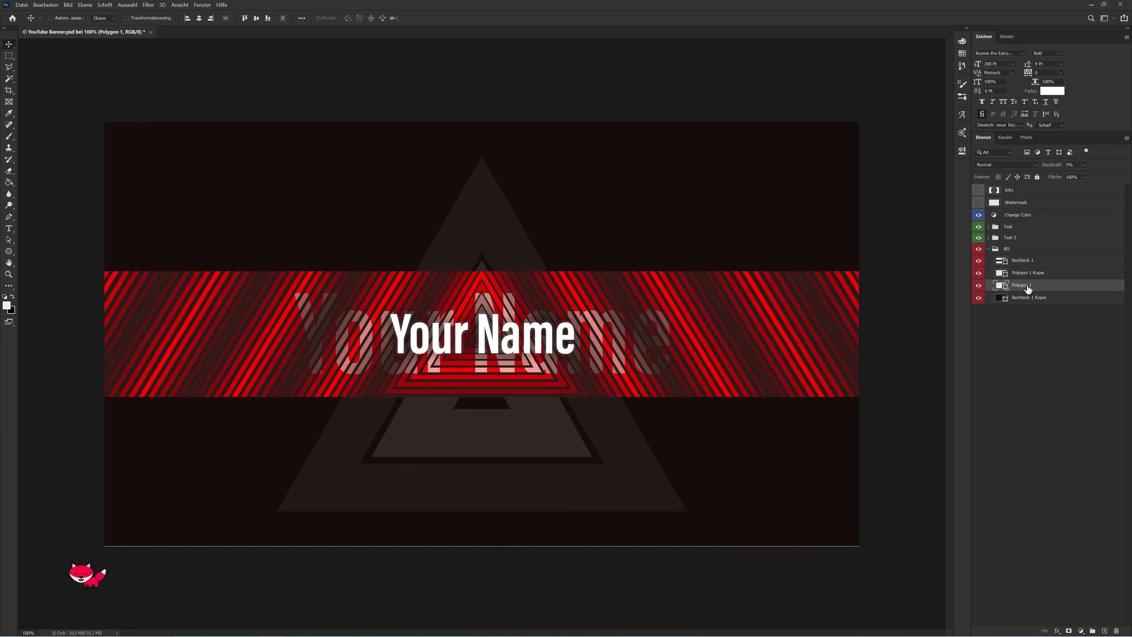
pyautogui.click(1048, 321)
pyautogui.click(1026, 273)
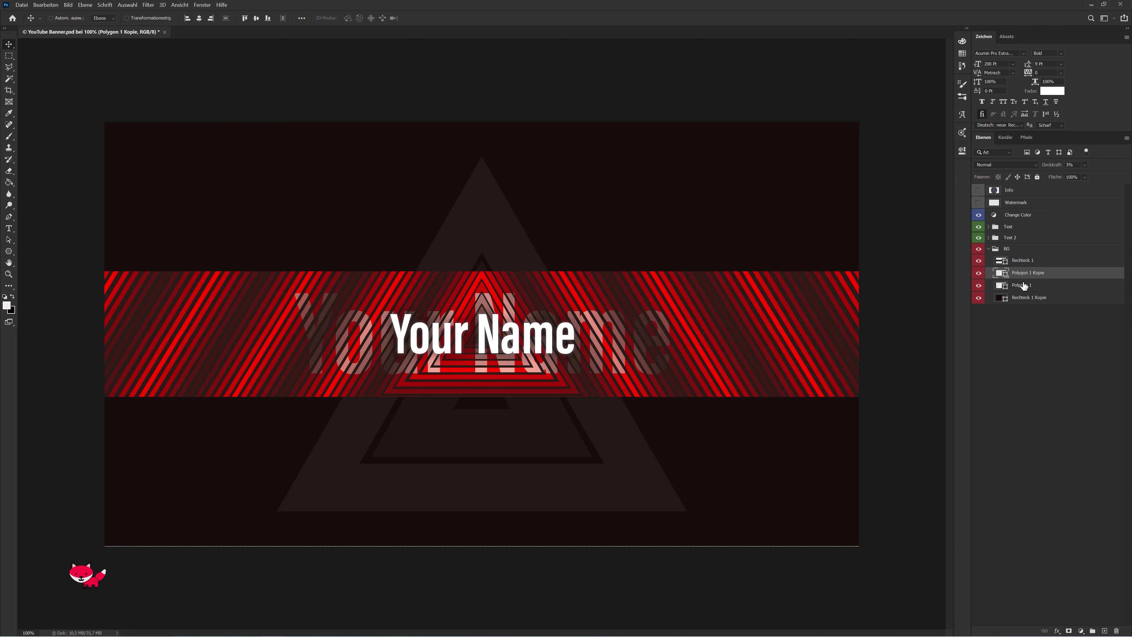
pyautogui.hotkey('shift', 'Up')
pyautogui.hotkey('shift', 'Up')
pyautogui.hotkey('shift', 'Up')
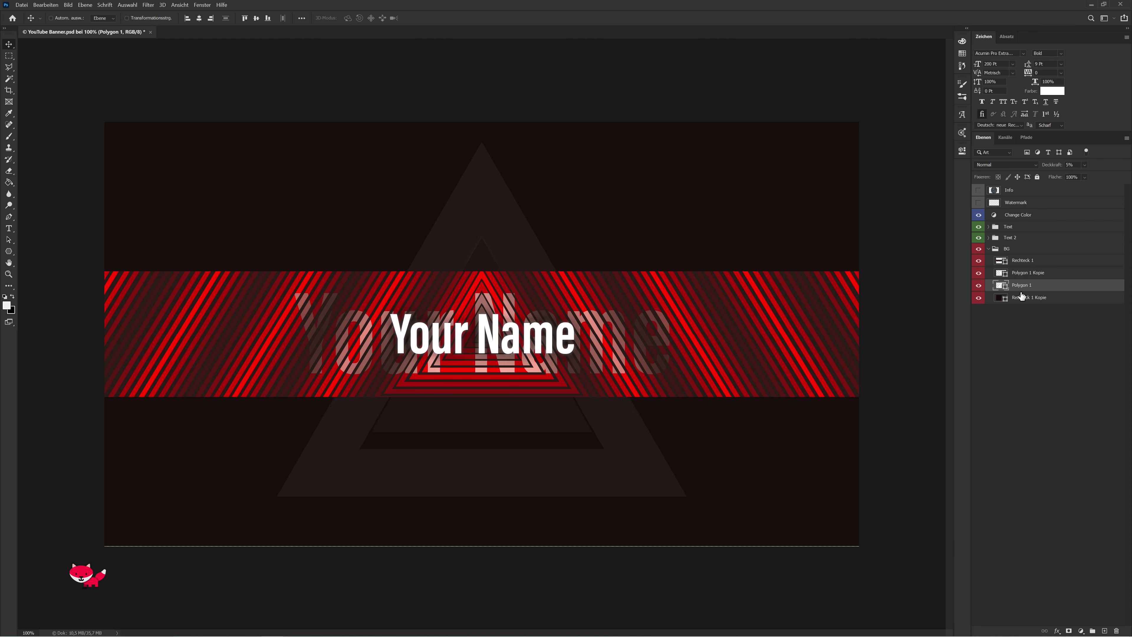
pyautogui.hotkey('shift', 'Up')
pyautogui.hotkey('shift', 'Up')
pyautogui.keyDown('ctrl'); pyautogui.click(1026, 272); pyautogui.keyUp('ctrl')
pyautogui.hotkey('shift', 'Down')
pyautogui.hotkey('shift', 'Down')
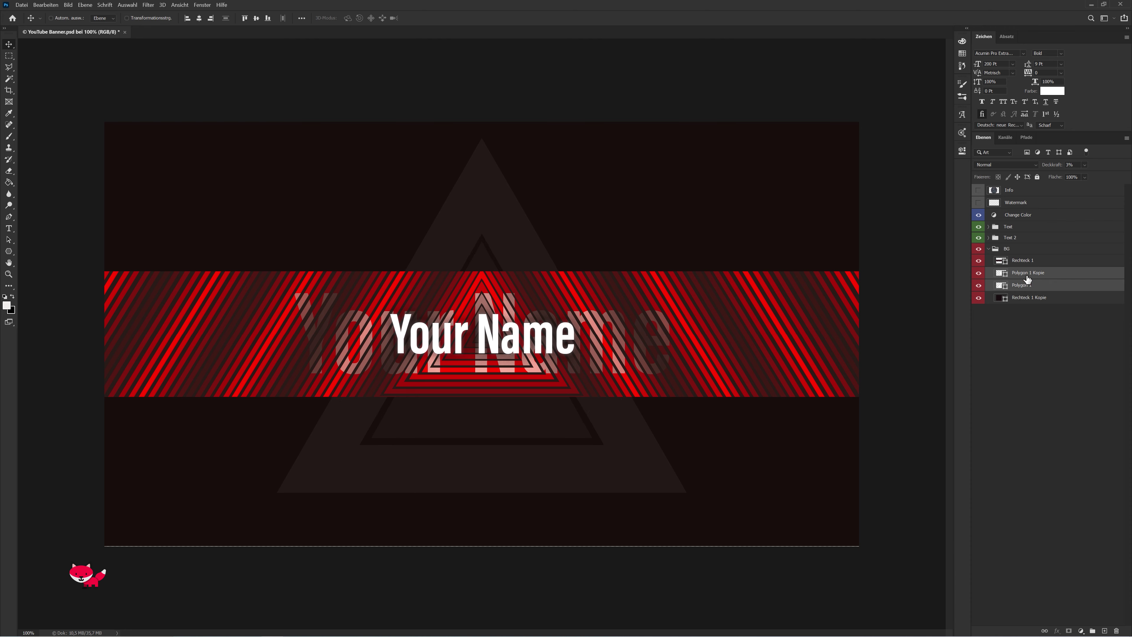
pyautogui.hotkey('shift', 'Down')
# Rename the two triangle layers to 1 and 2
pyautogui.doubleClick(1025, 273)
pyautogui.write('O')
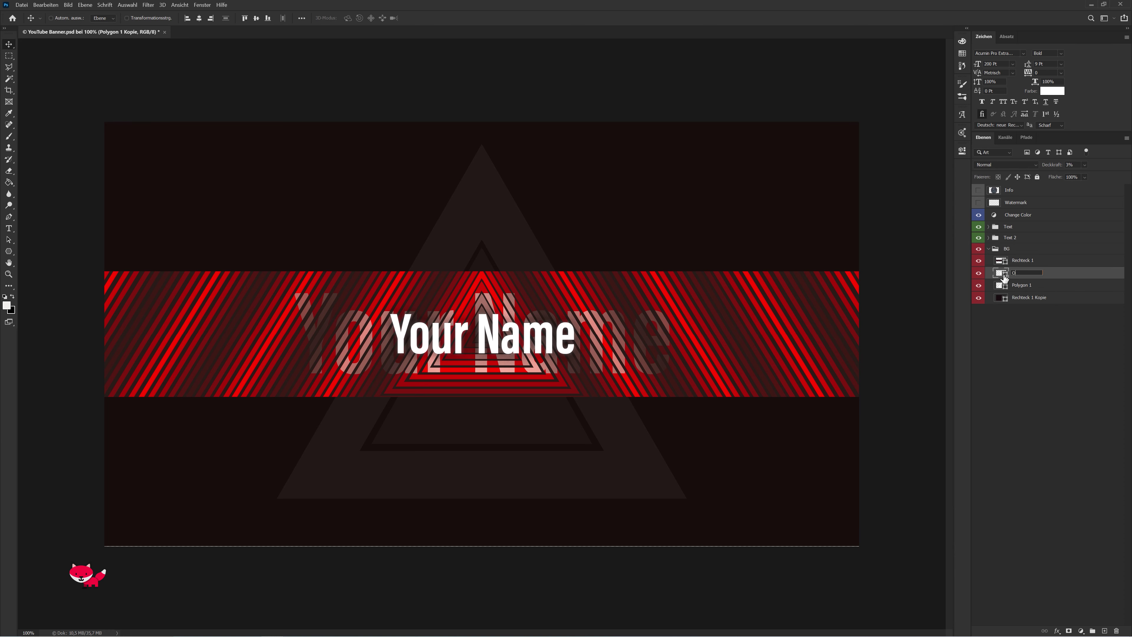
pyautogui.press('Tab')
pyautogui.write('23')
pyautogui.press('Return')
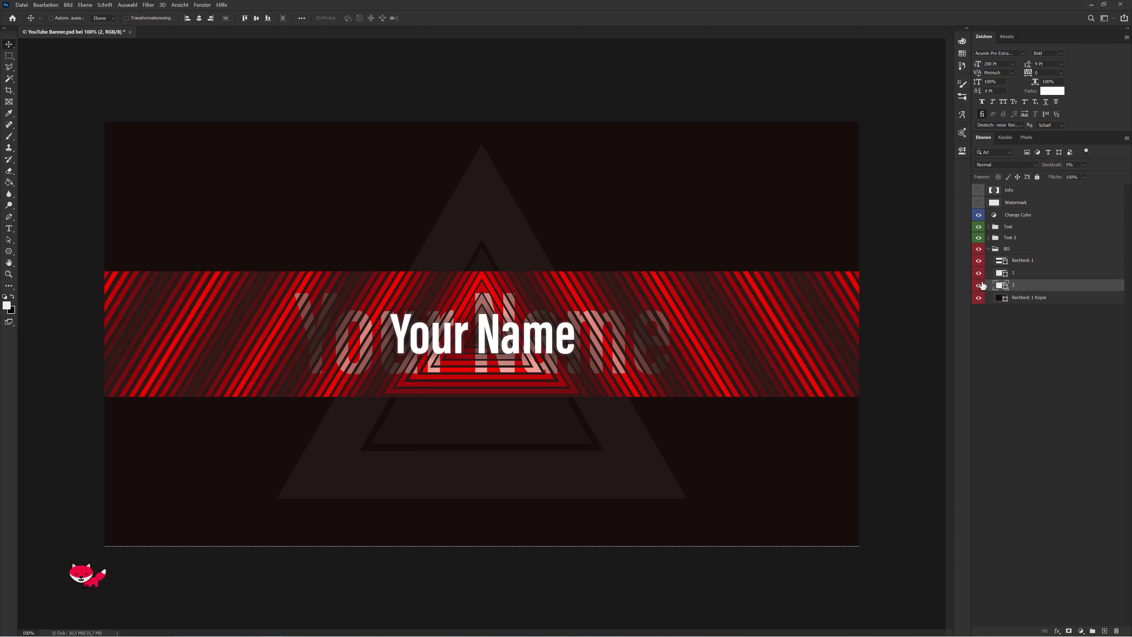